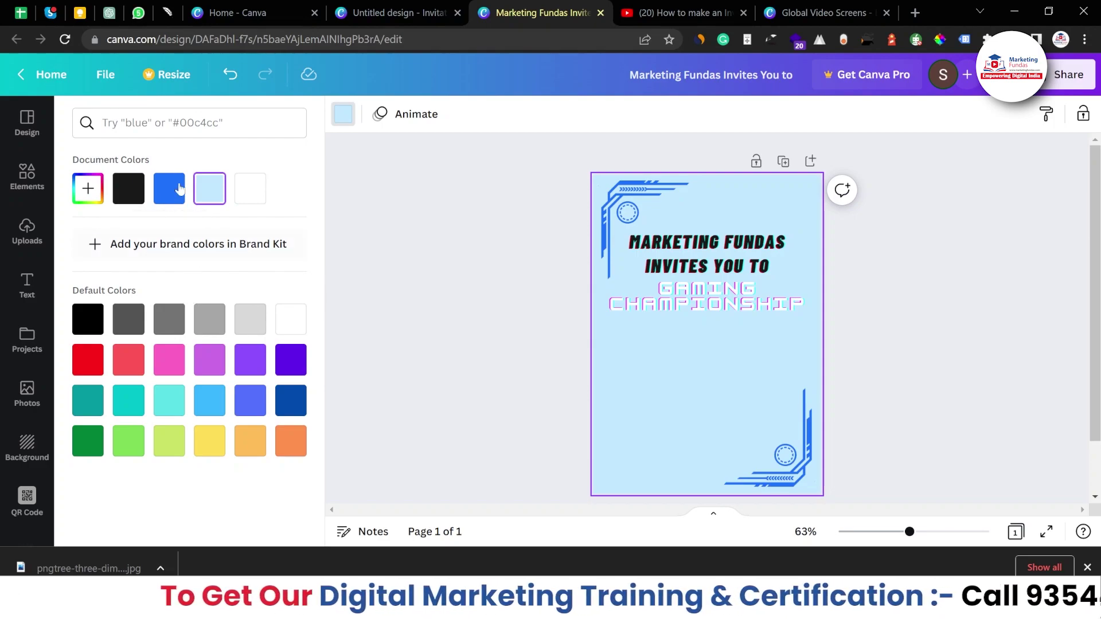
# Step: Set the page background to navy #002134 and recolour the MARKETING FUNDAS INVITES YOU TO line yellow
pyautogui.click(94, 195)
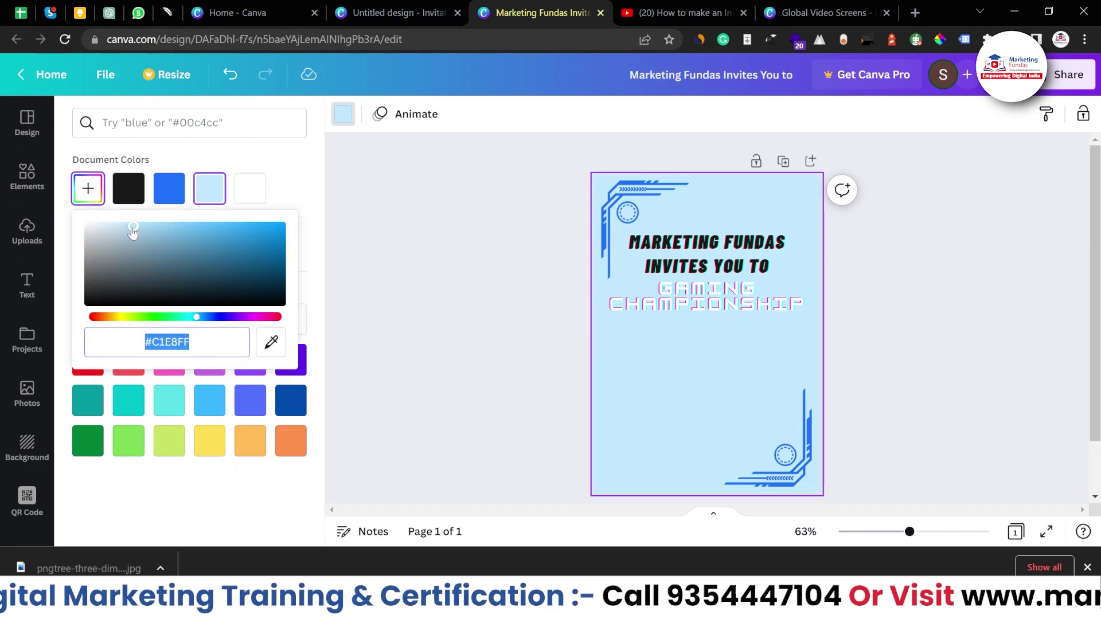
pyautogui.moveTo(132, 229); pyautogui.dragTo(308, 293)
pyautogui.click(677, 263)
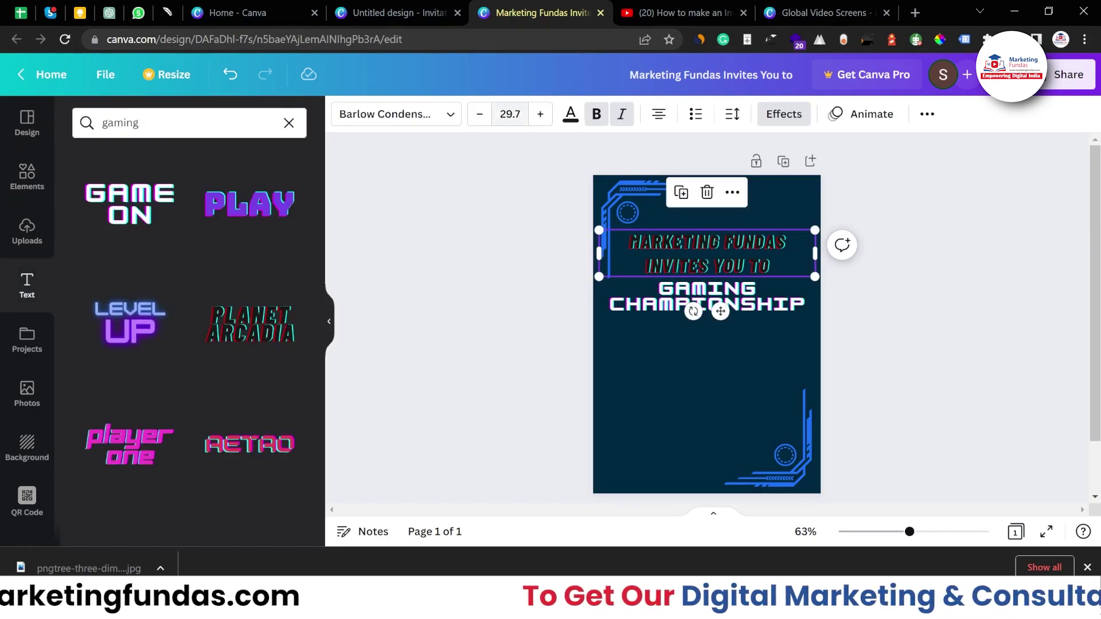
pyautogui.click(571, 114)
pyautogui.click(210, 188)
pyautogui.click(263, 185)
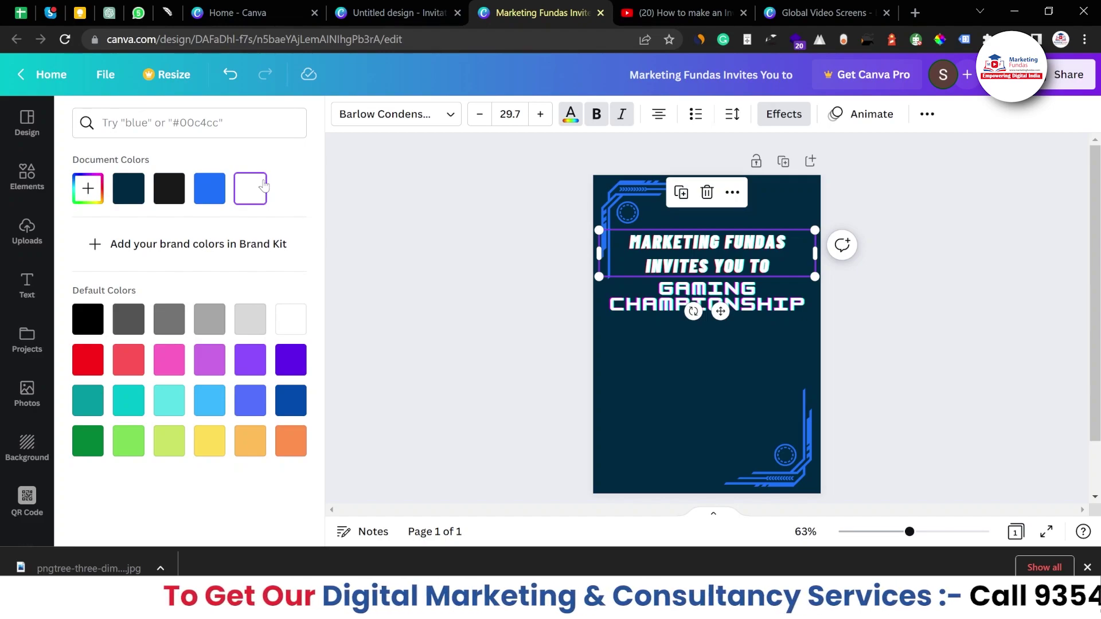
pyautogui.click(89, 190)
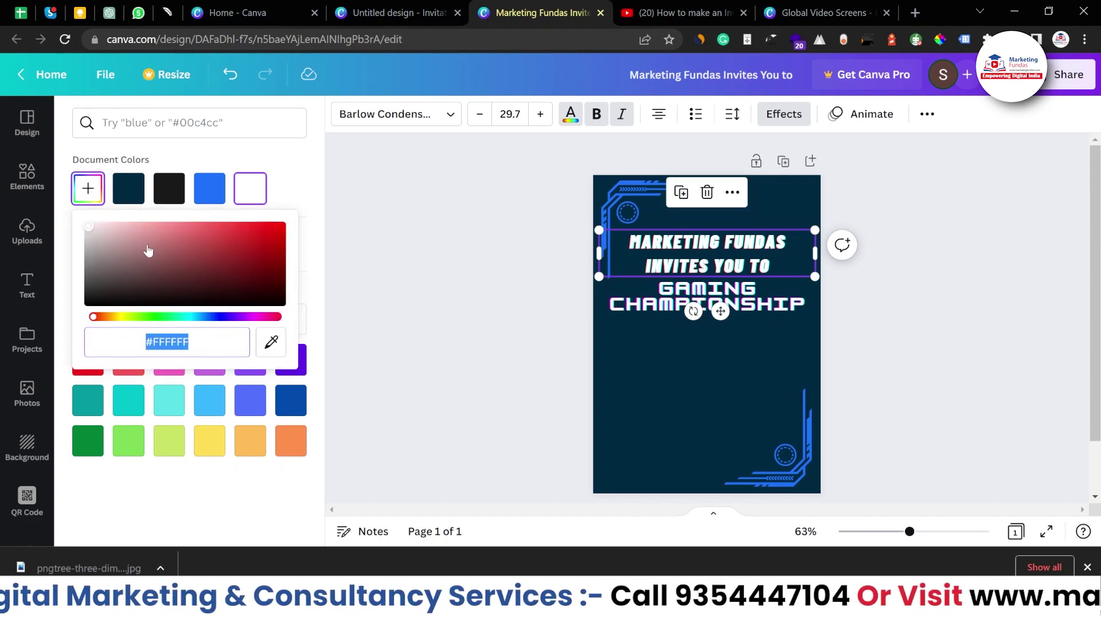
pyautogui.click(210, 441)
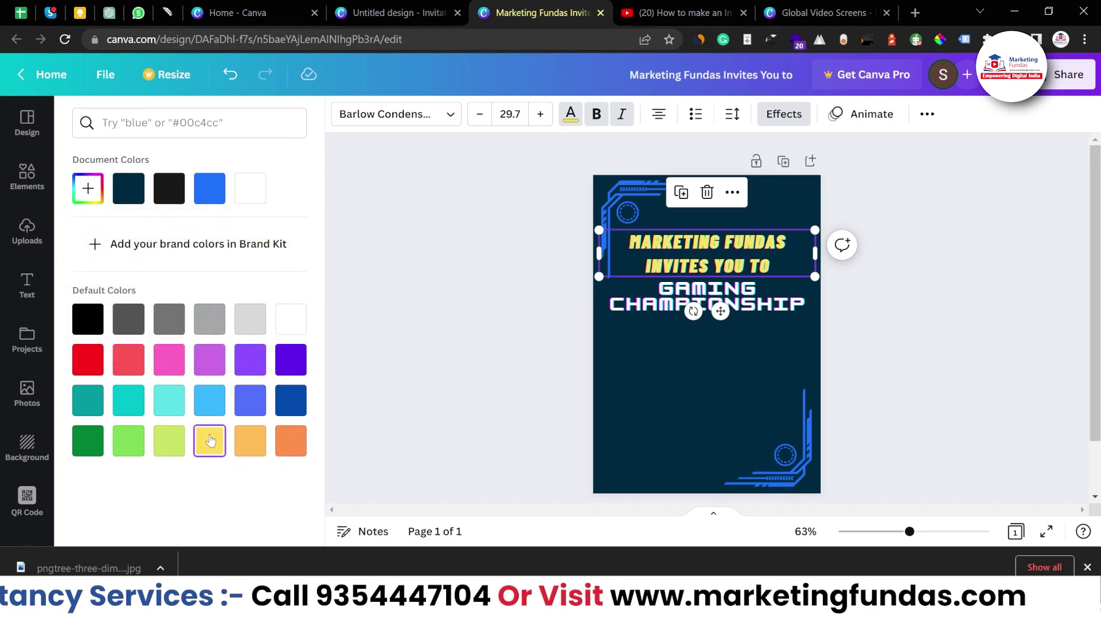
# Step: Replace the invitation line's Glitch effect with the Hollow outline style
pyautogui.click(786, 117)
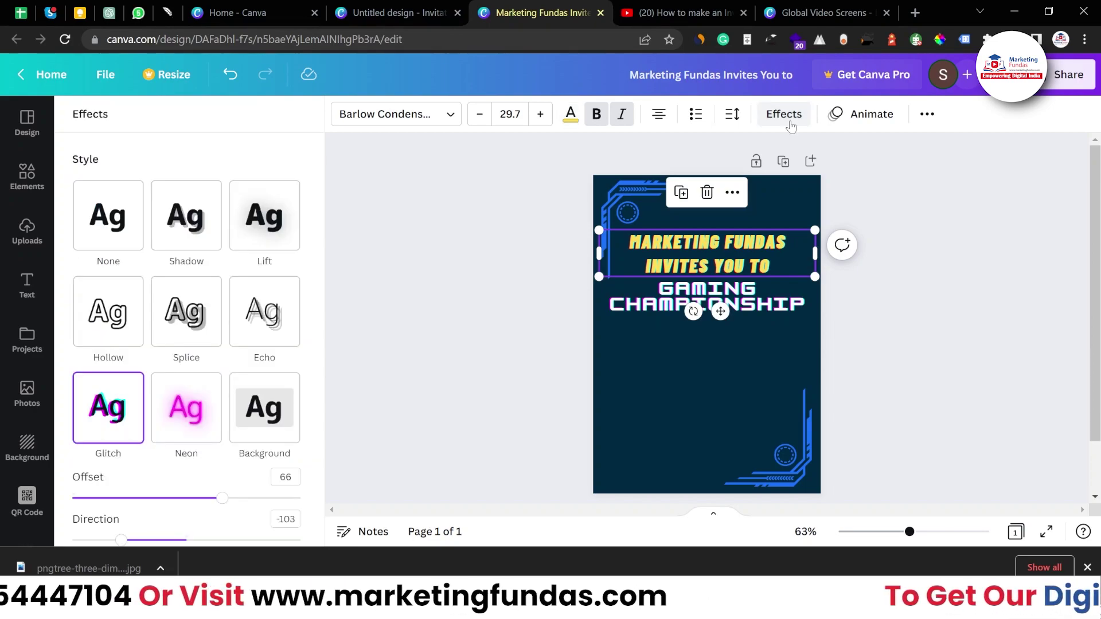
pyautogui.click(122, 224)
pyautogui.click(109, 312)
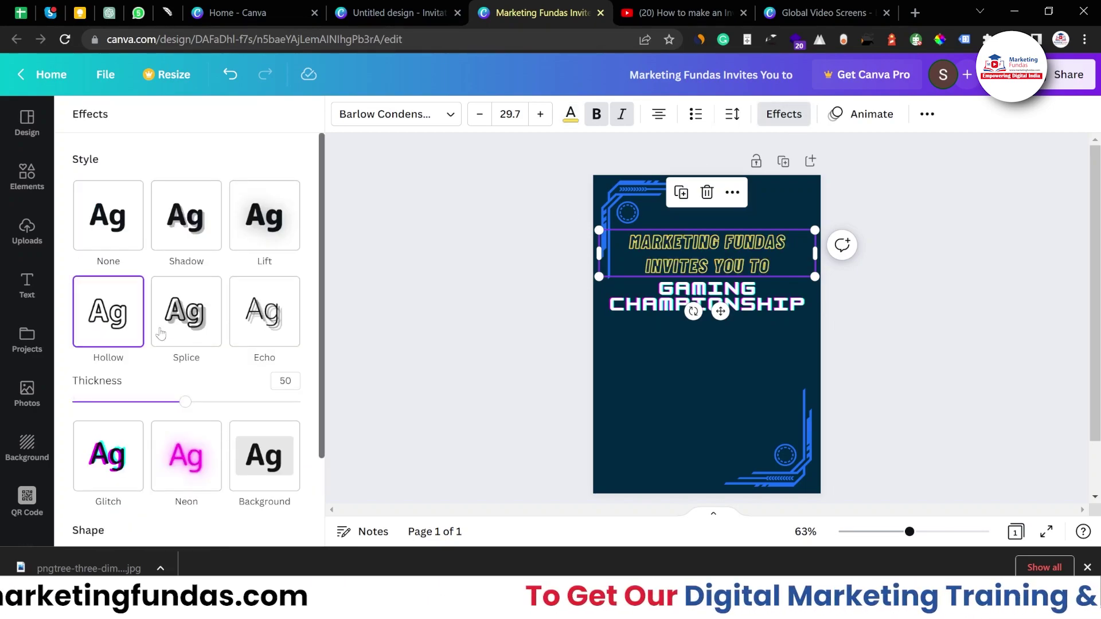
pyautogui.click(471, 322)
# Step: Tighten the invitation line's line spacing from 1.29 so its two lines sit closer
pyautogui.click(653, 252)
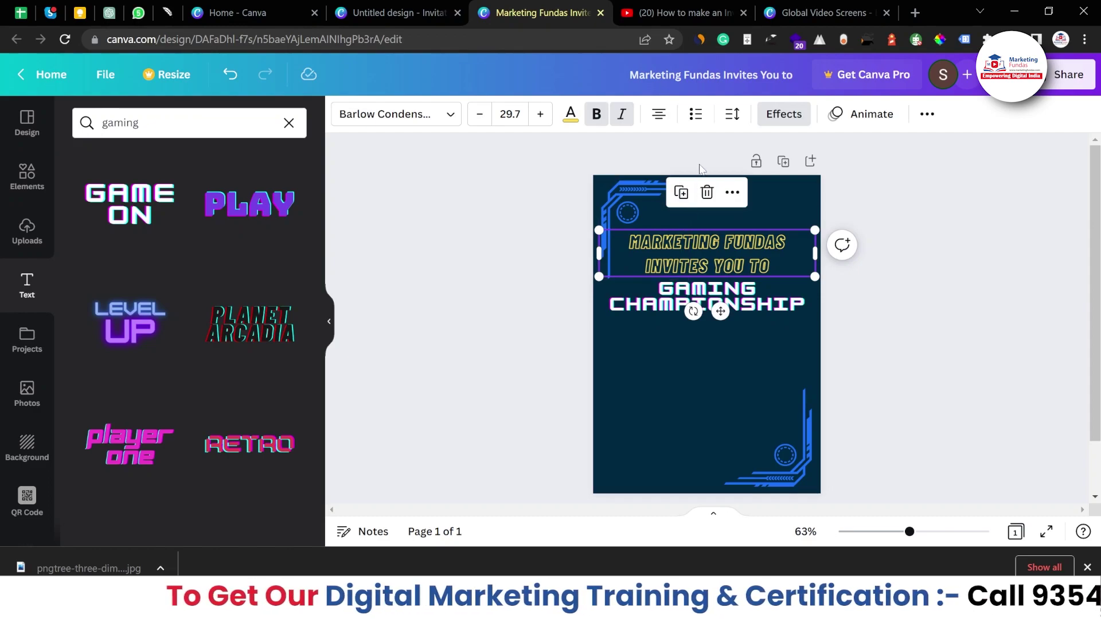
pyautogui.click(732, 114)
pyautogui.moveTo(815, 222); pyautogui.dragTo(796, 223)
pyautogui.click(699, 253)
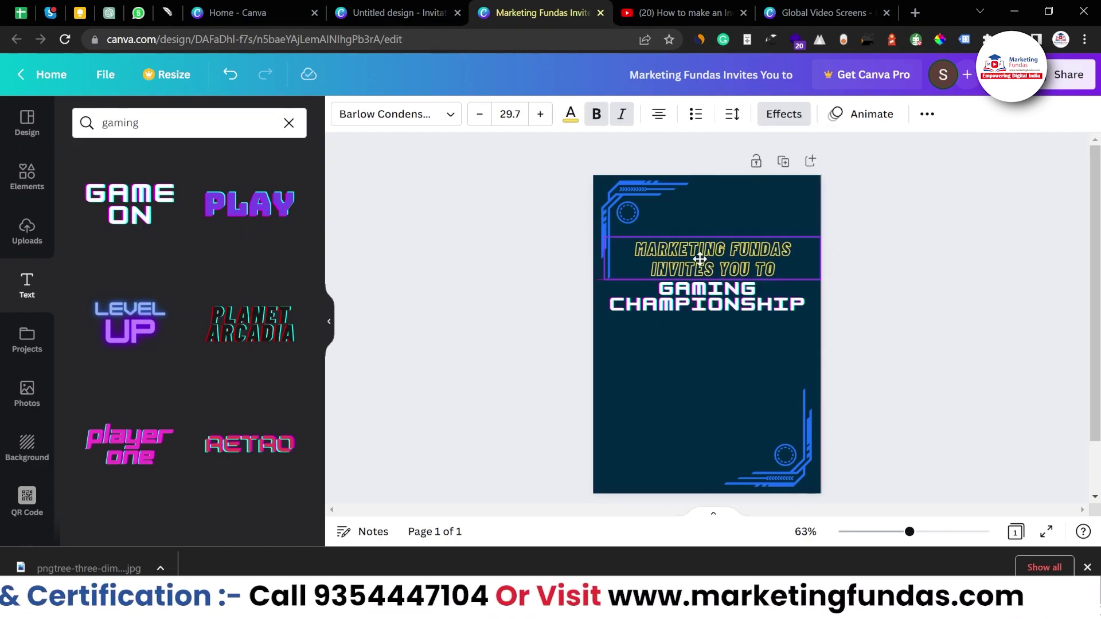
pyautogui.click(449, 372)
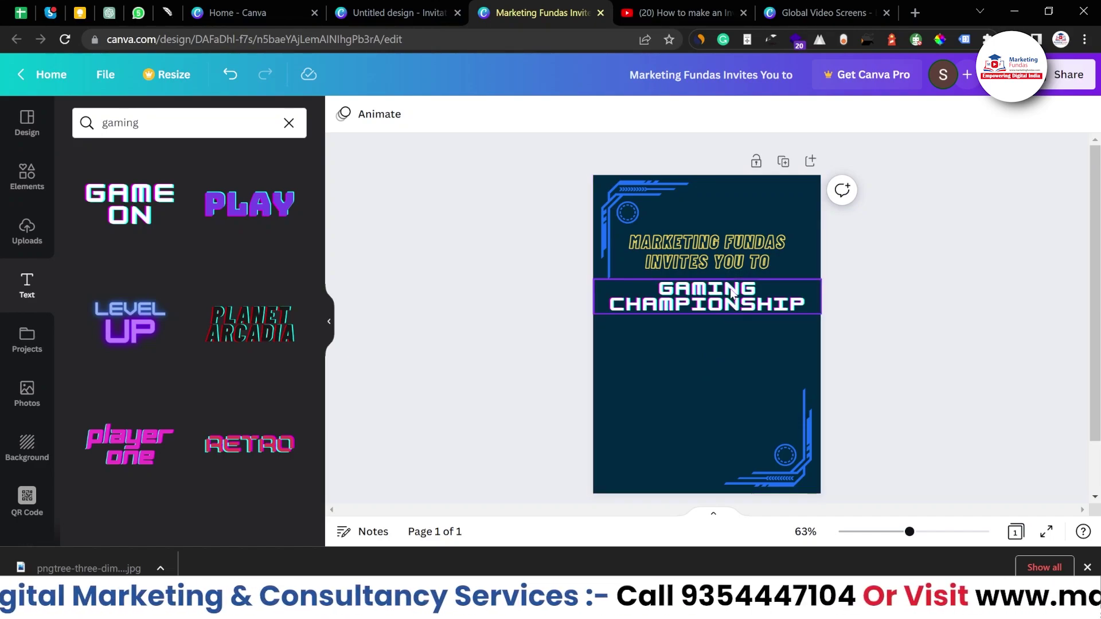
# Step: Search Elements for 'trophy' and add the first gold trophy to the page
pyautogui.click(27, 175)
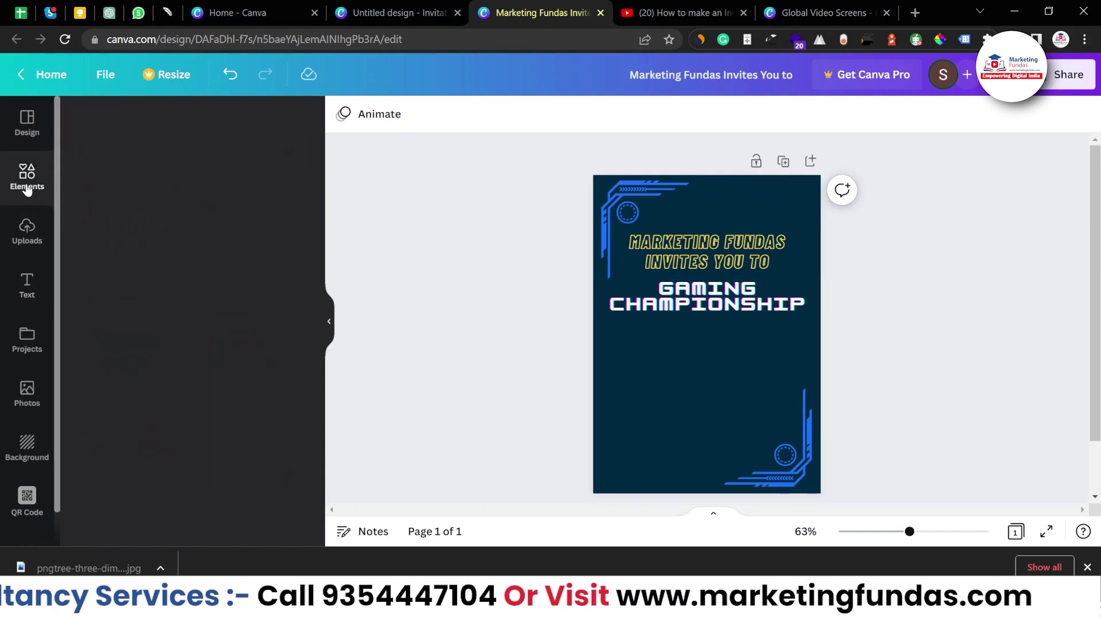
pyautogui.click(77, 110)
pyautogui.write('trophy')
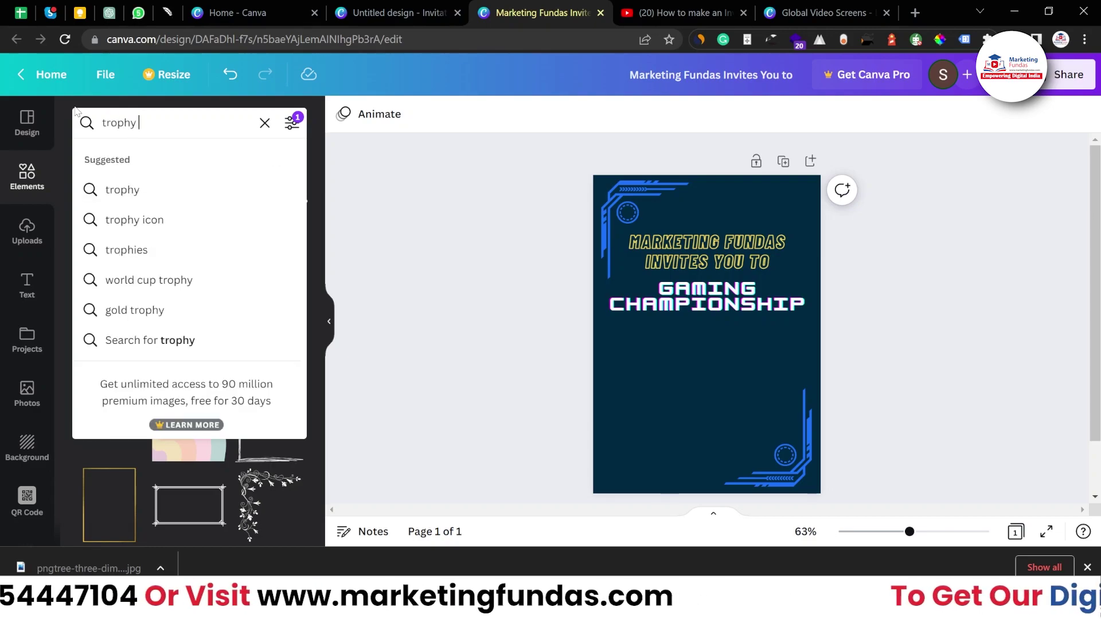
pyautogui.press('Return')
pyautogui.scroll(-3, 135, 321)
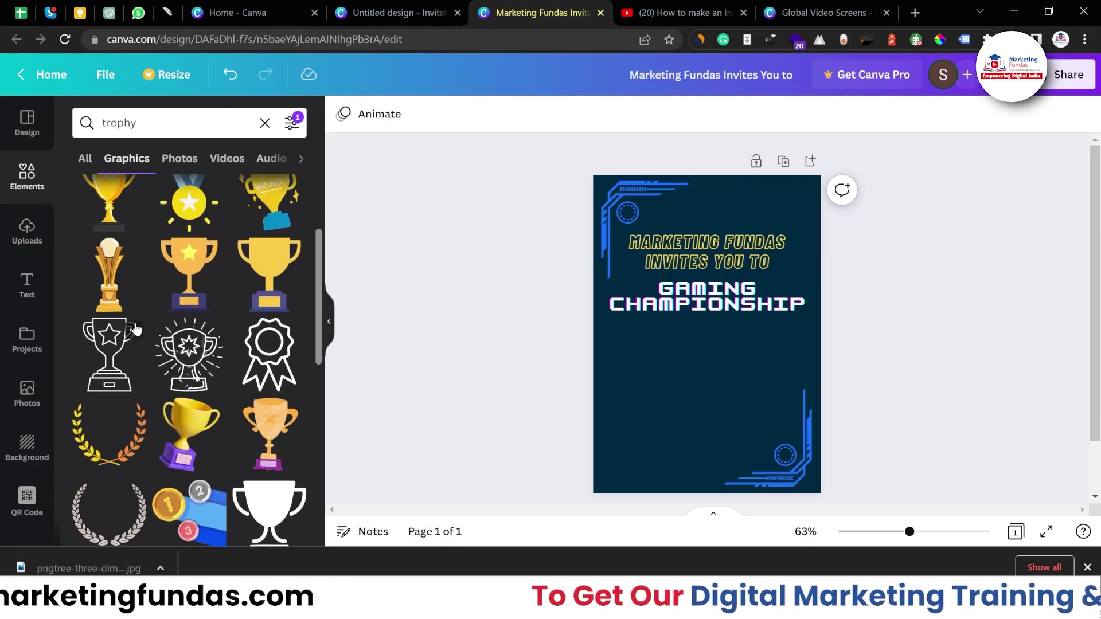
pyautogui.scroll(3, 135, 329)
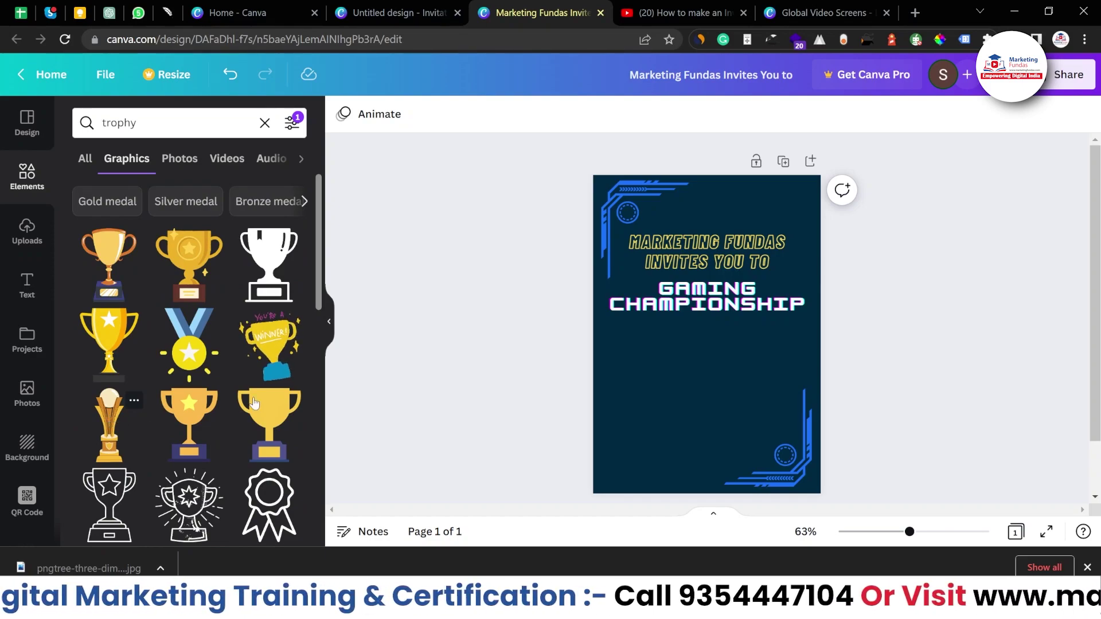
pyautogui.click(109, 421)
pyautogui.press('Delete')
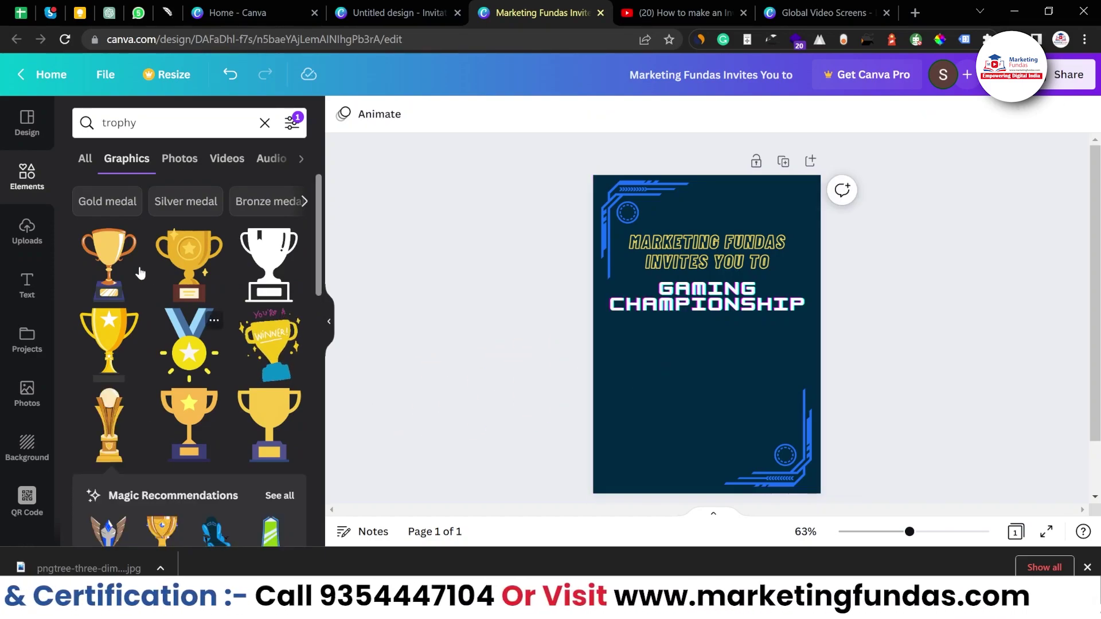
pyautogui.click(118, 269)
# Step: Tilt the trophy about 15°, shrink it and centre it below GAMING CHAMPIONSHIP, then show Uploads
pyautogui.moveTo(681, 457); pyautogui.dragTo(697, 396)
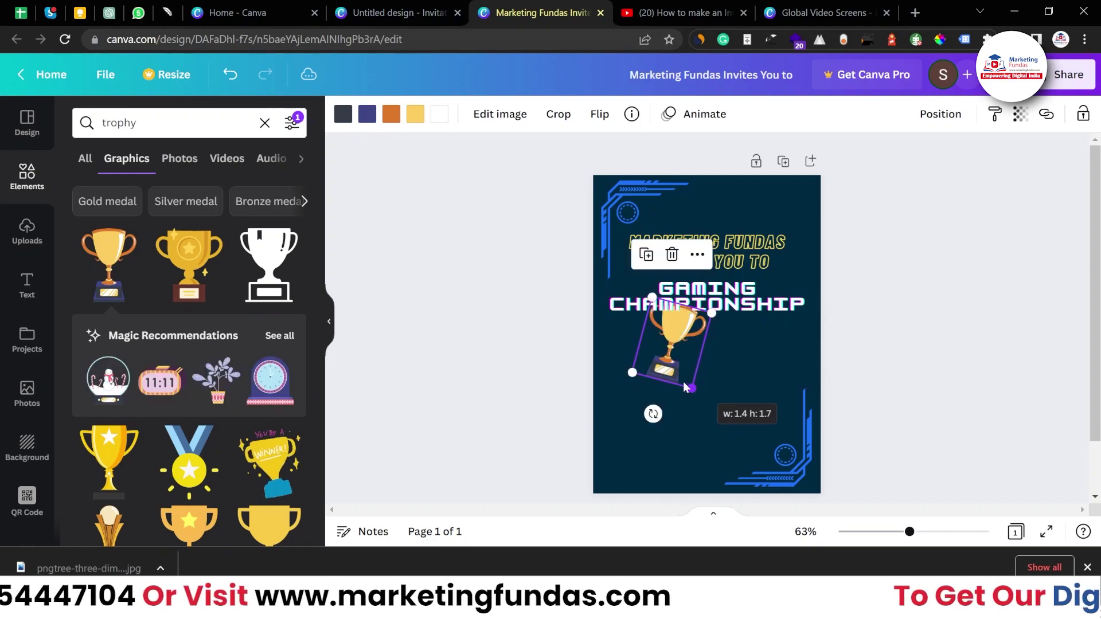
pyautogui.moveTo(665, 353); pyautogui.dragTo(703, 383)
pyautogui.click(634, 407)
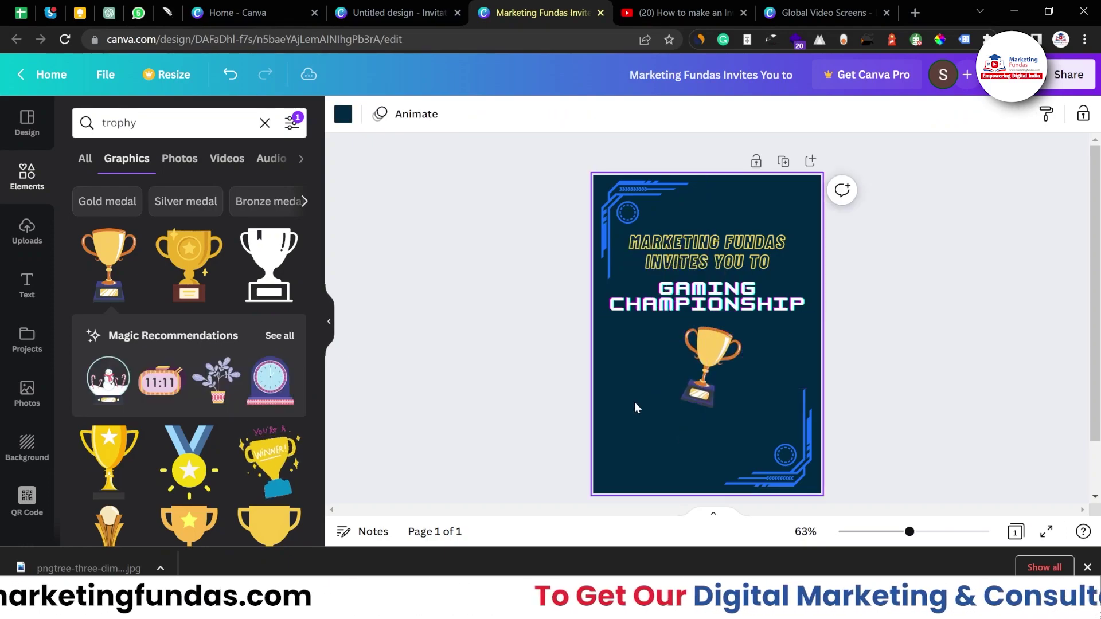
pyautogui.scroll(-4, 144, 329)
pyautogui.scroll(-4, 143, 331)
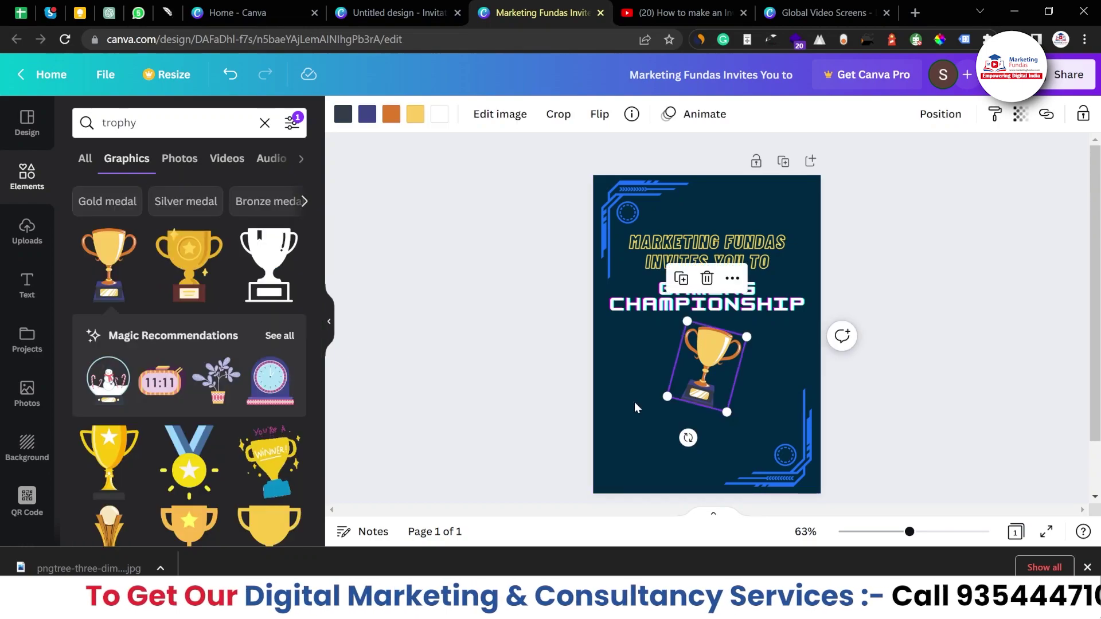
pyautogui.click(635, 401)
pyautogui.scroll(-10, 147, 333)
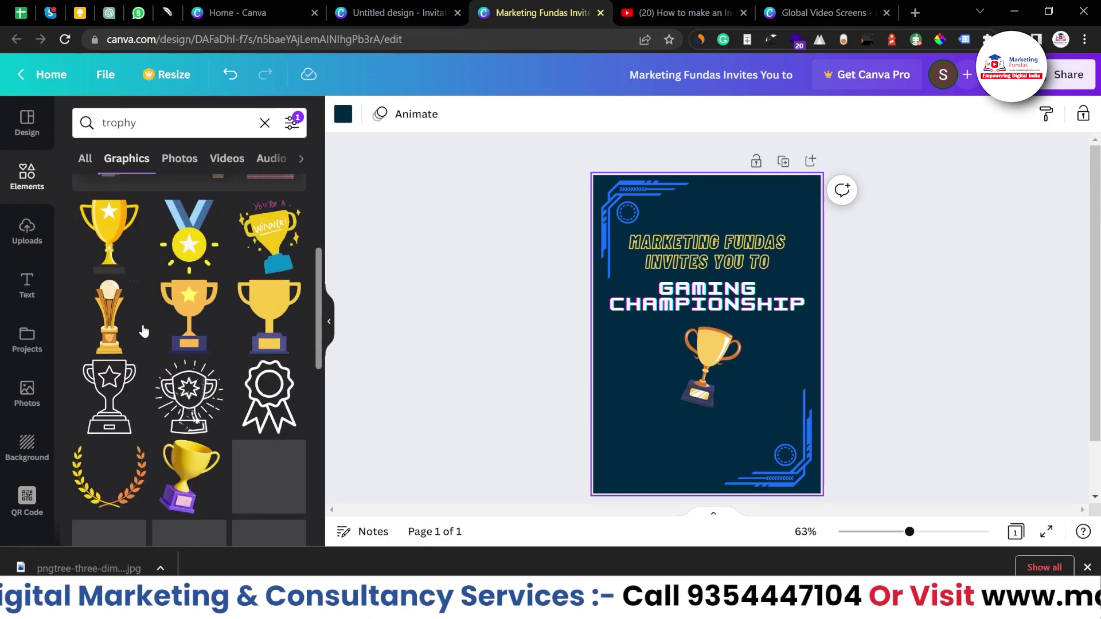
pyautogui.scroll(-5, 143, 331)
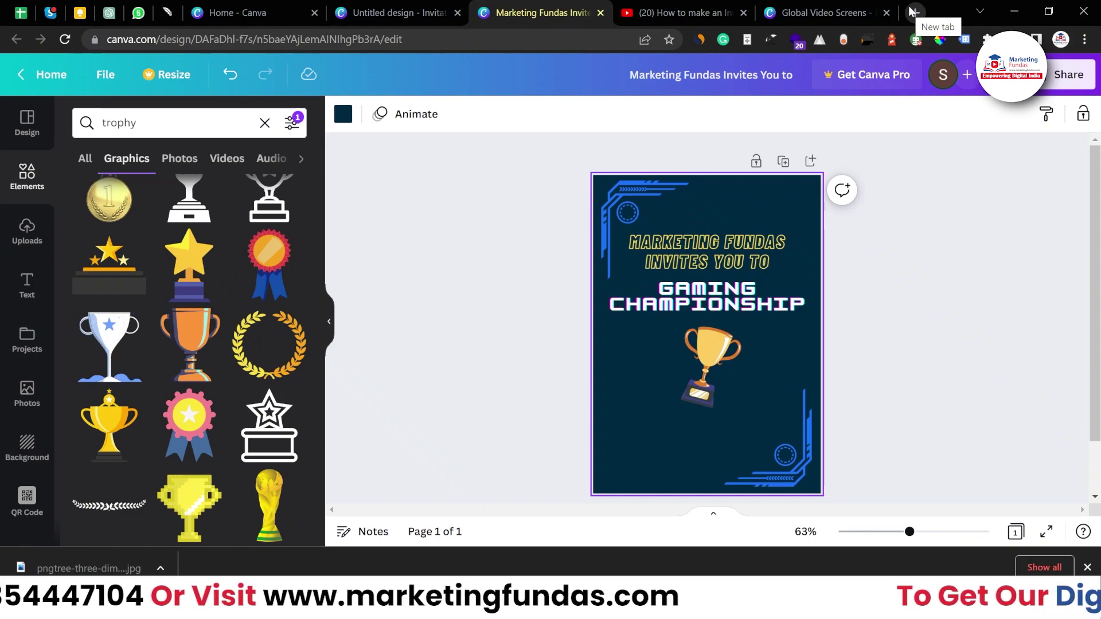
pyautogui.click(11, 235)
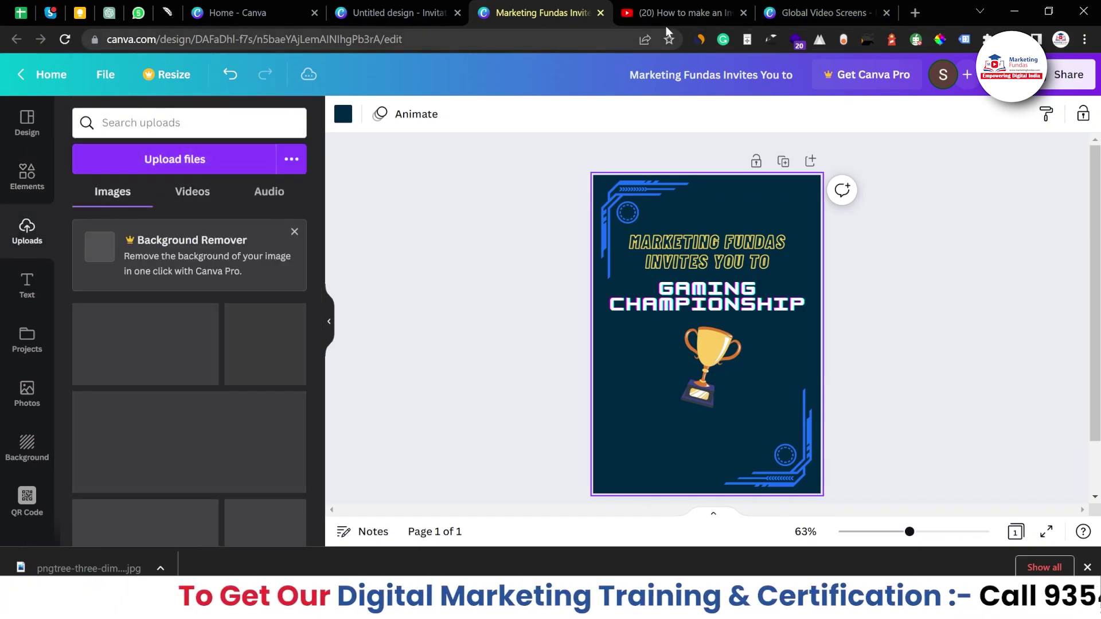
# Step: In a new Chrome tab, search Google for 'pngegg' and open the PNGEgg website
pyautogui.click(916, 9)
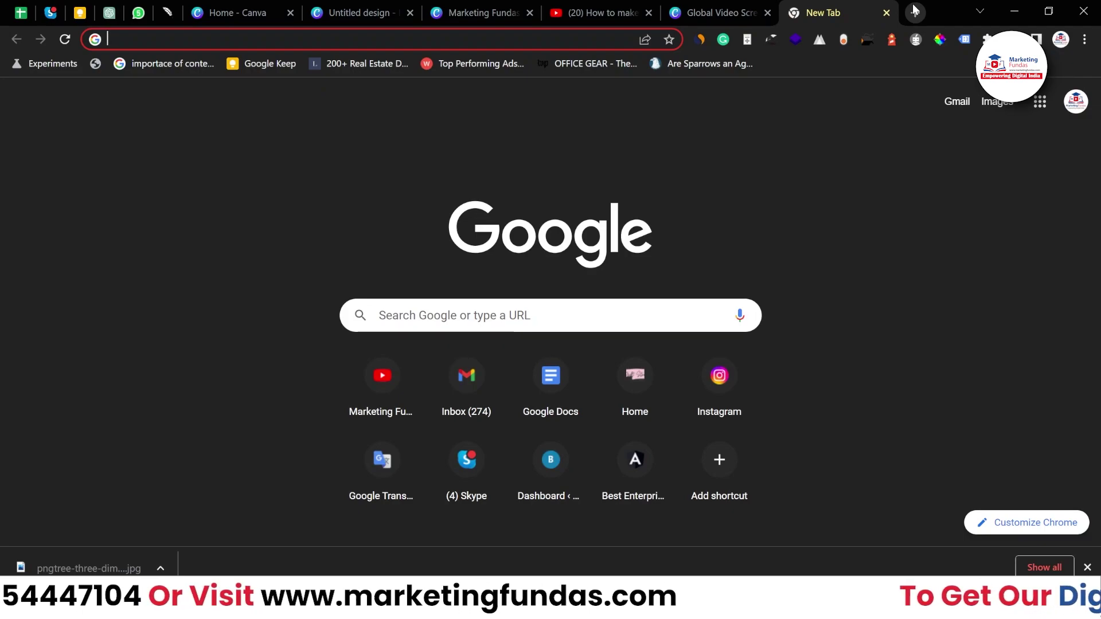
pyautogui.write('pngeg')
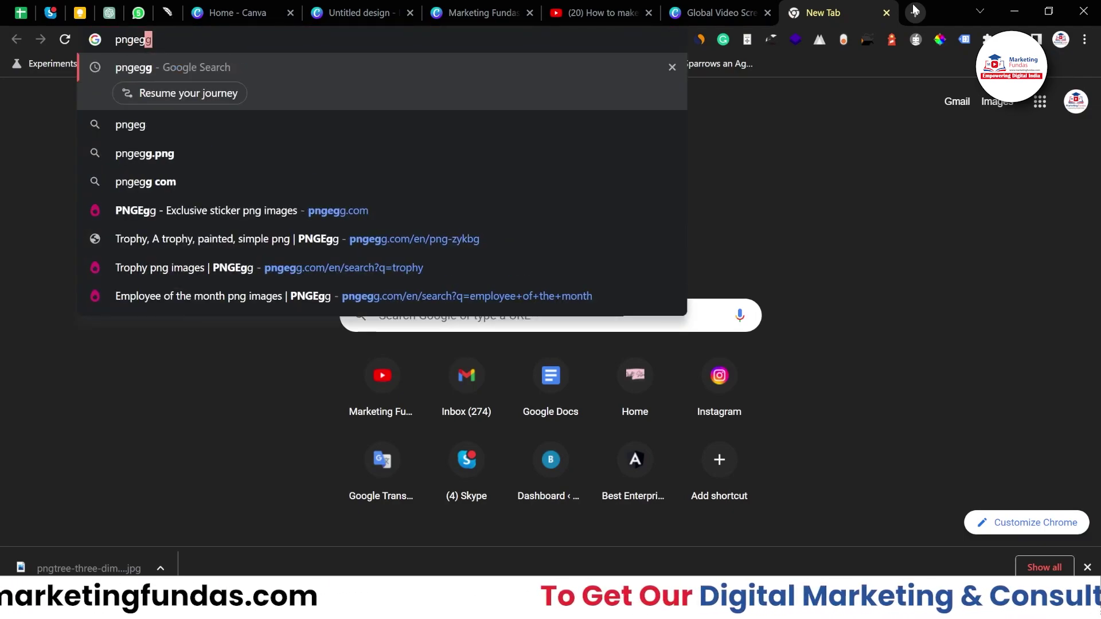
pyautogui.write('g')
pyautogui.press('Return')
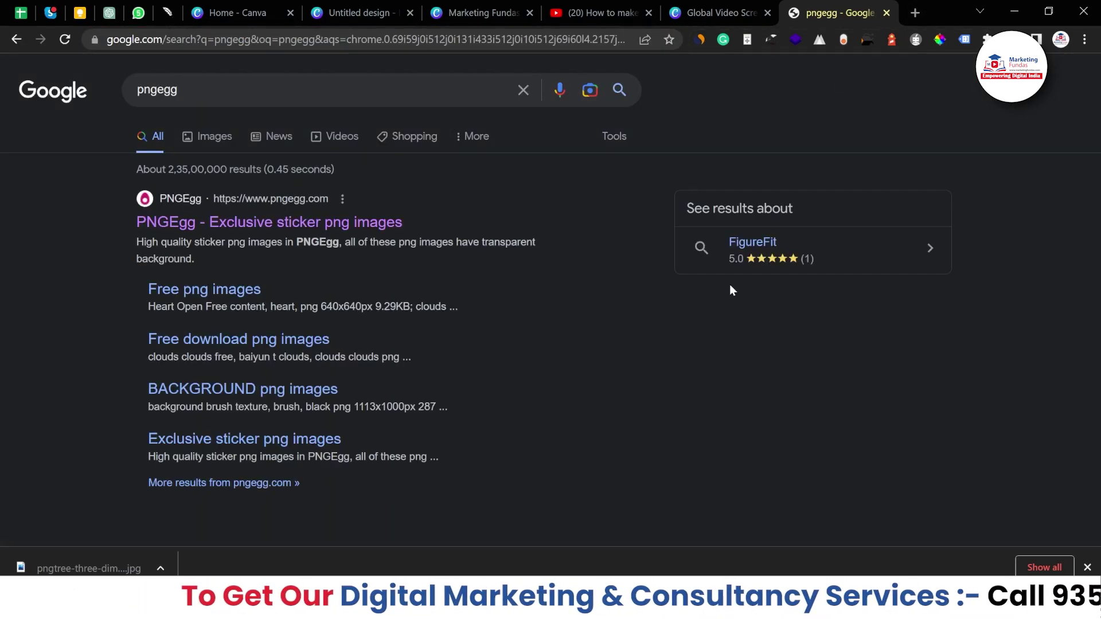
pyautogui.click(258, 224)
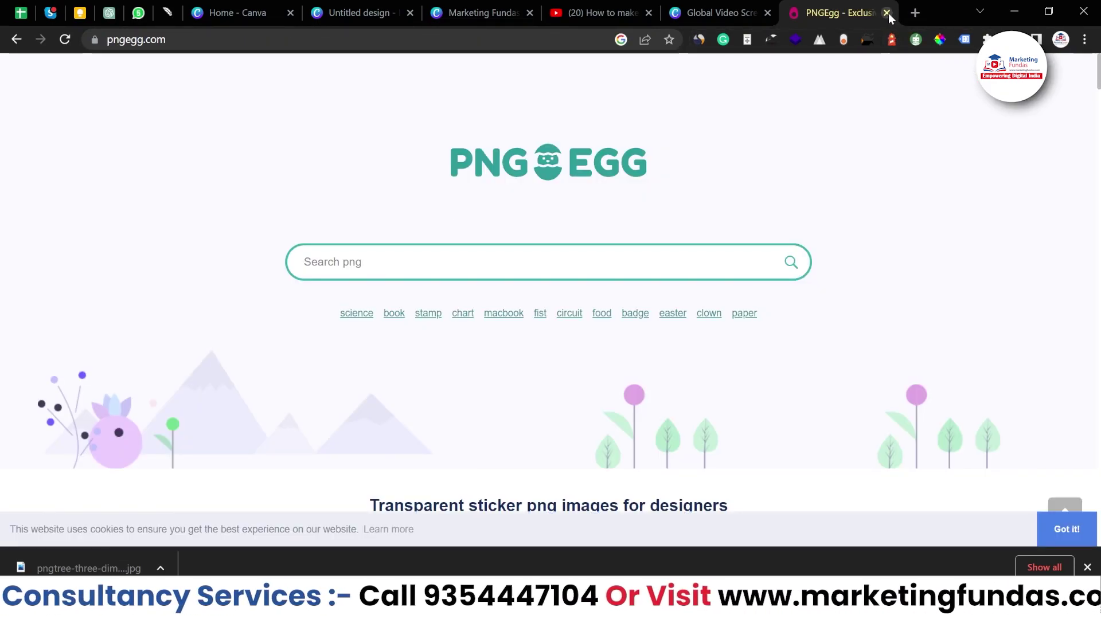
# Step: Close the PNGEgg tab and move the trophy slightly higher on the poster
pyautogui.click(887, 13)
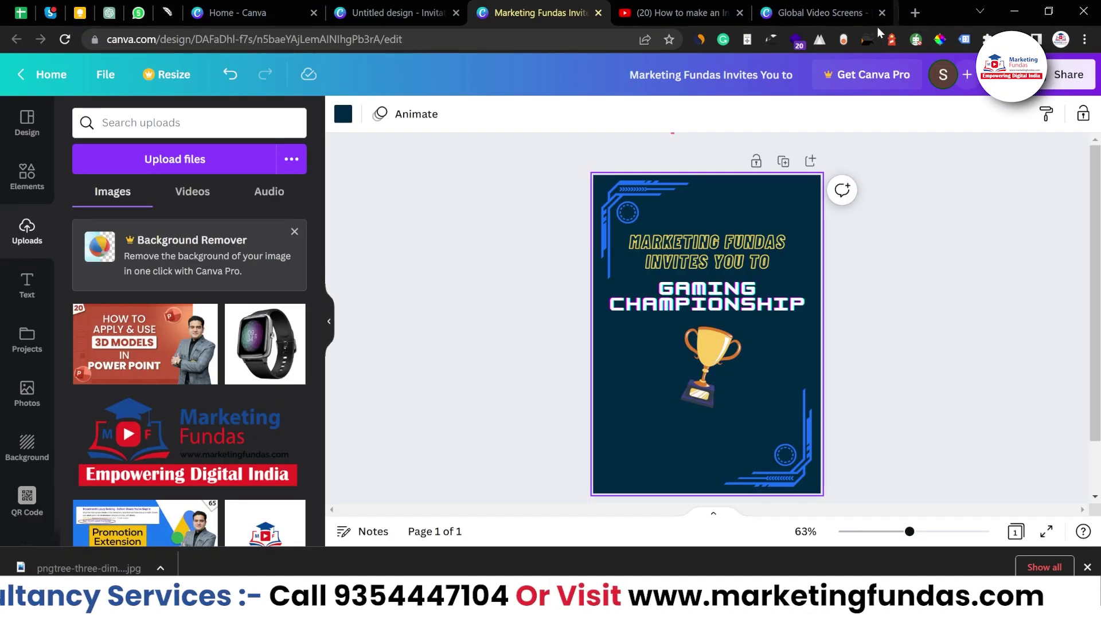
pyautogui.moveTo(672, 339); pyautogui.dragTo(703, 349)
pyautogui.click(648, 419)
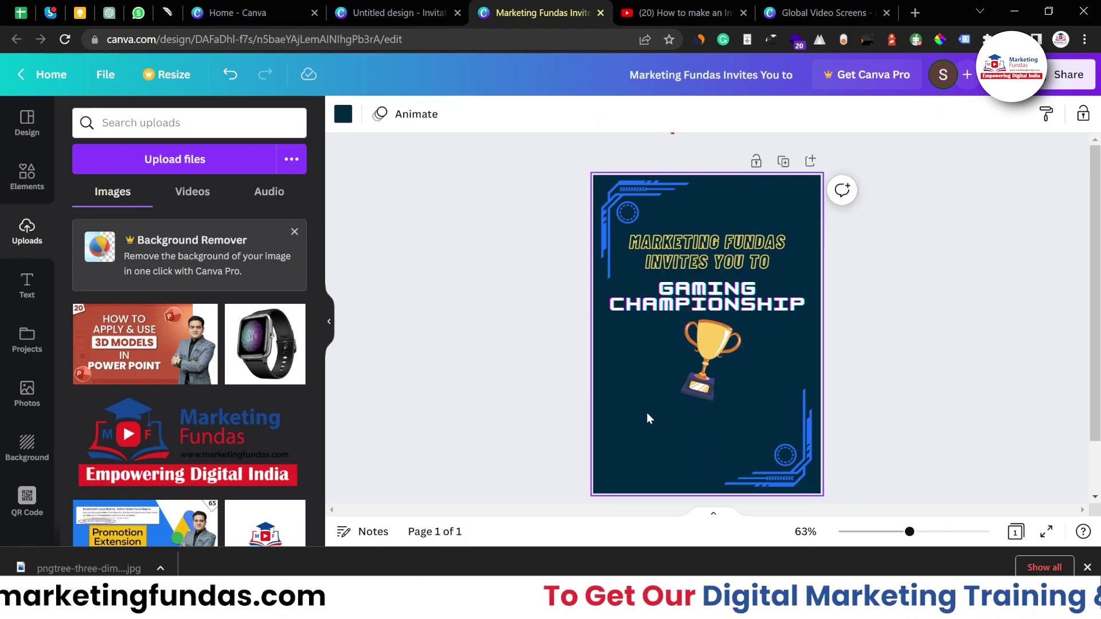
# Step: Reduce the GAMING CHAMPIONSHIP heading to font size 23
pyautogui.click(689, 303)
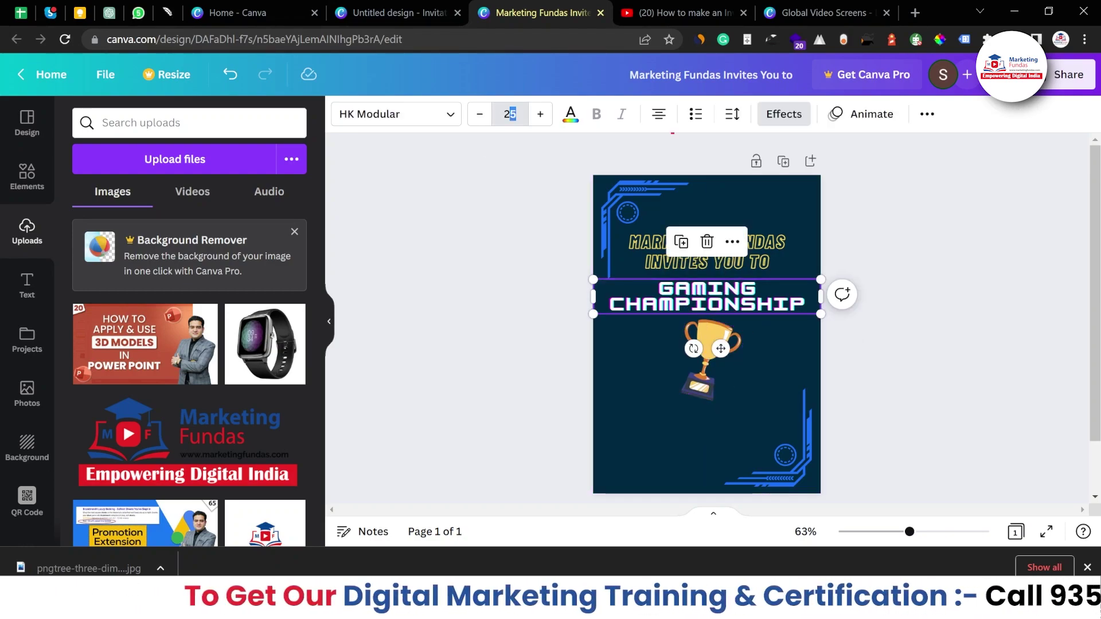
pyautogui.moveTo(510, 114); pyautogui.dragTo(505, 114)
pyautogui.write('3')
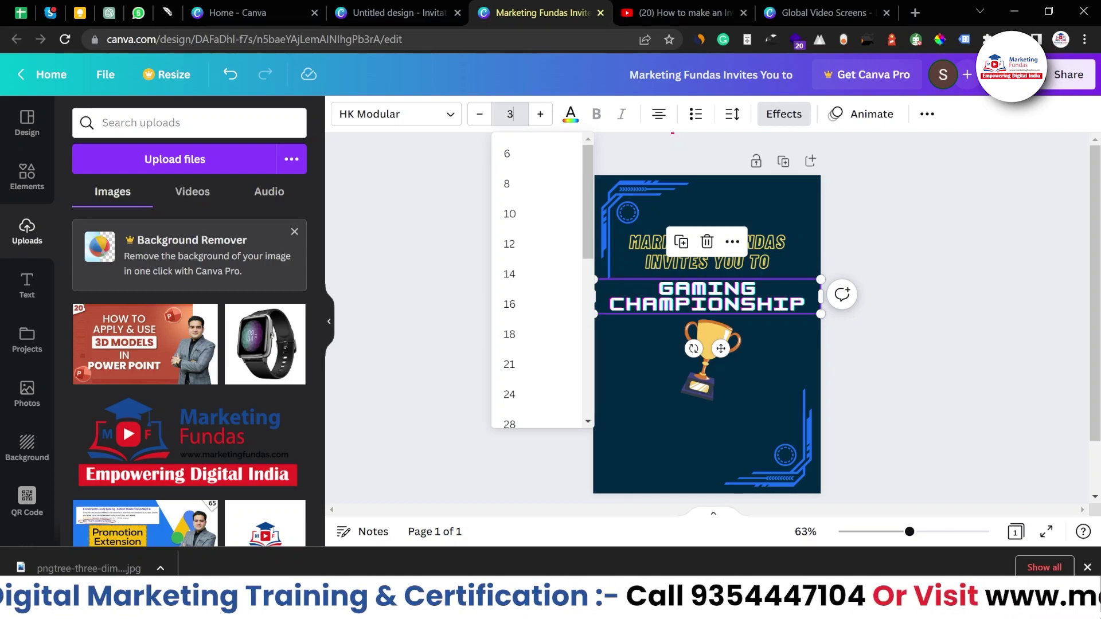
pyautogui.click(482, 345)
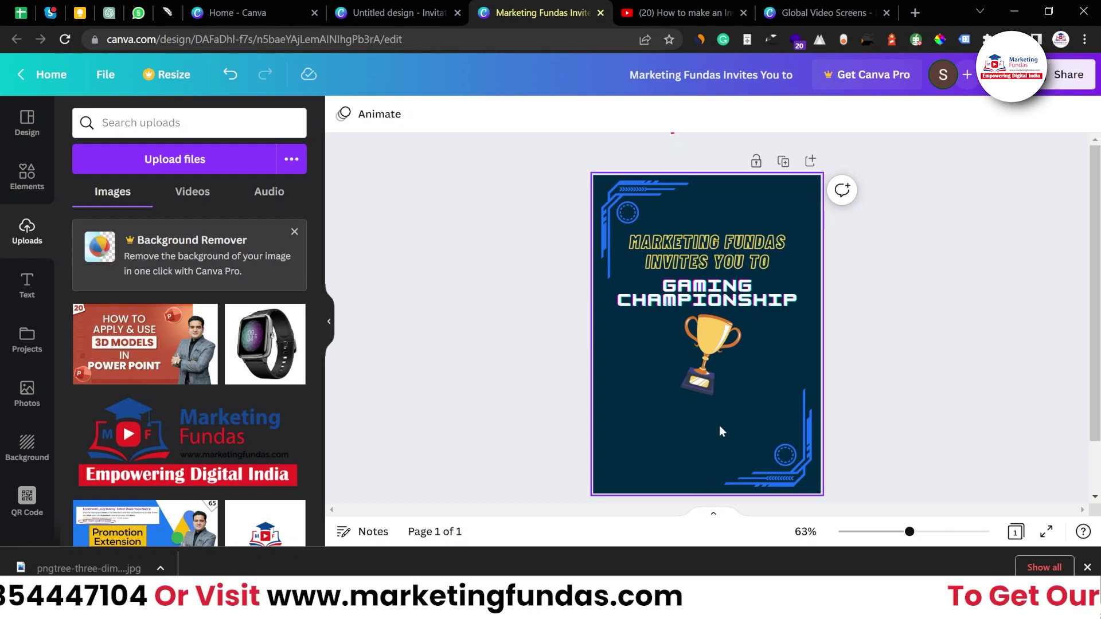
pyautogui.click(701, 284)
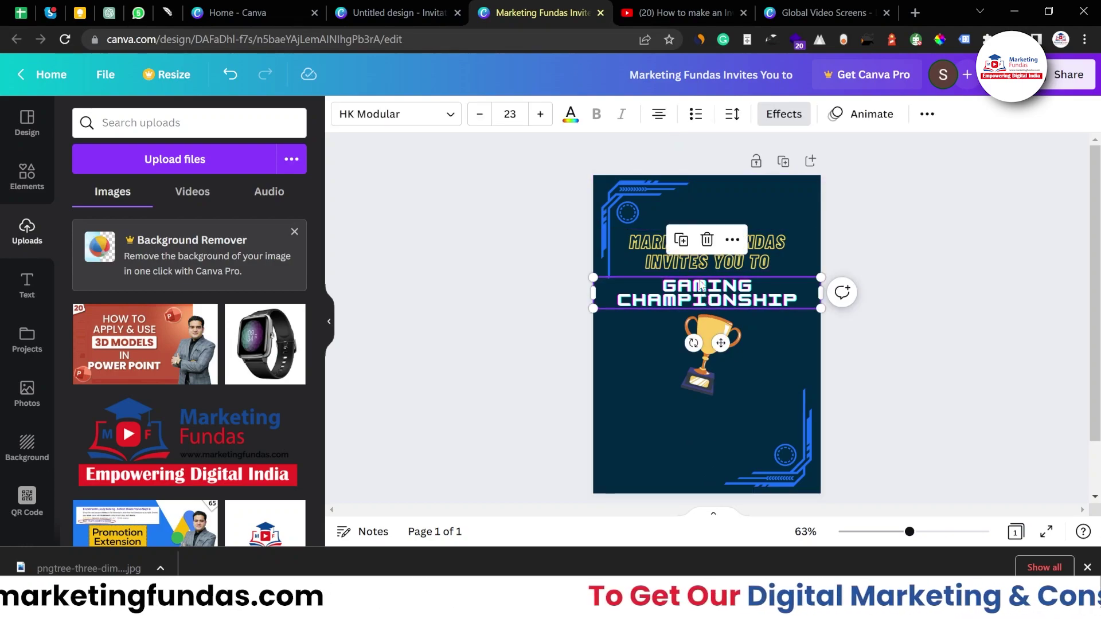
pyautogui.click(691, 262)
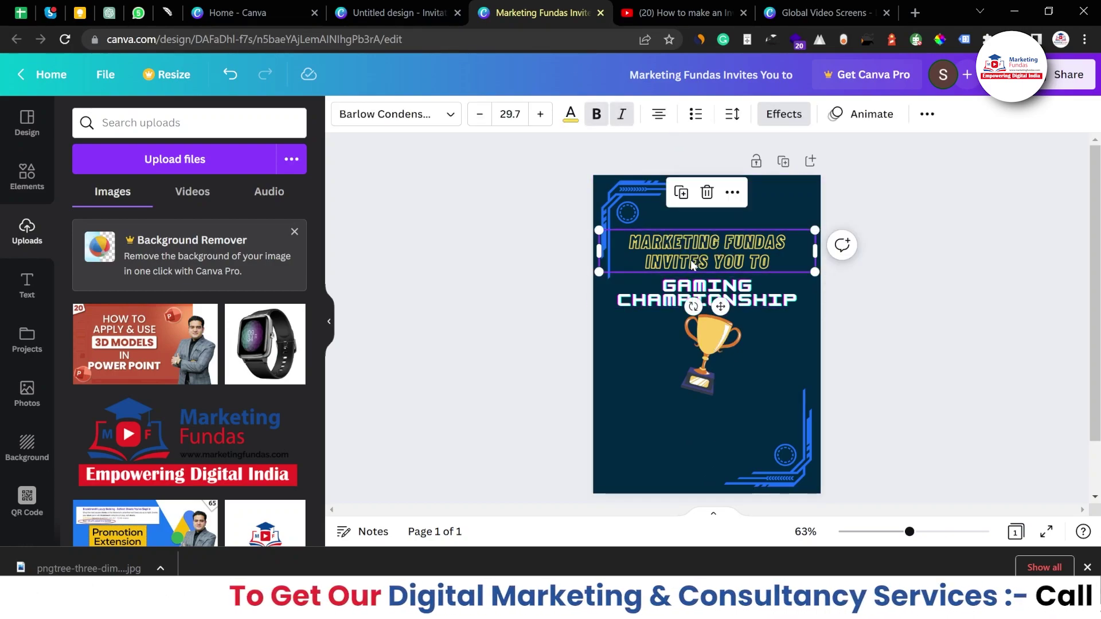
# Step: Copy the invite line to the bottom, retype it as 'OPEN TO ALL EMPLOYEES', shrink and centre it
pyautogui.moveTo(691, 261); pyautogui.dragTo(688, 428)
pyautogui.doubleClick(797, 429)
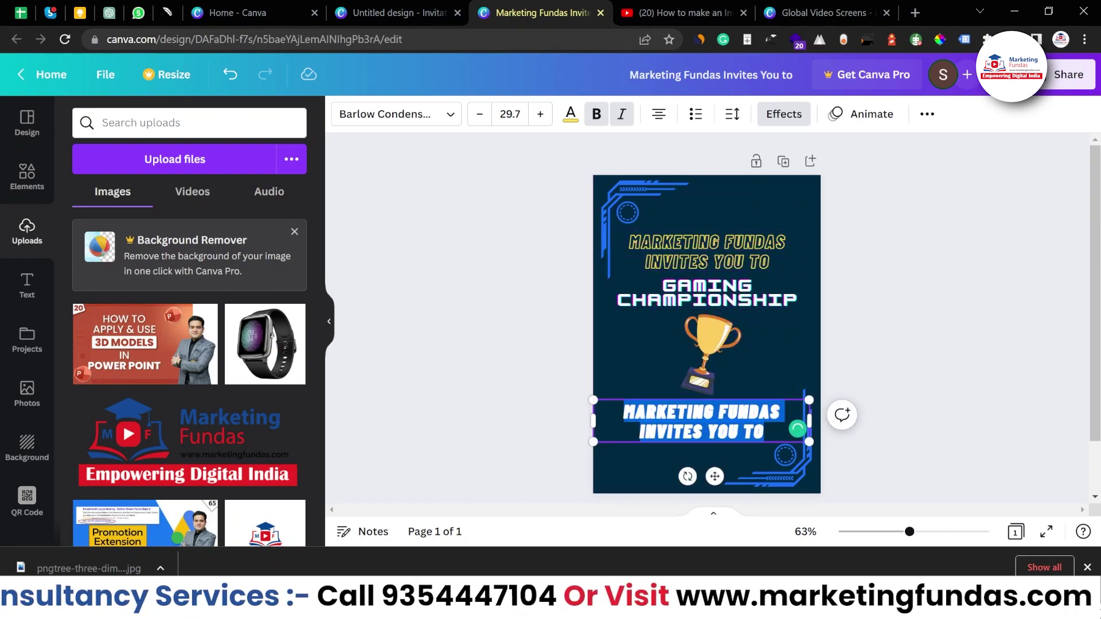
pyautogui.write('OPEN ')
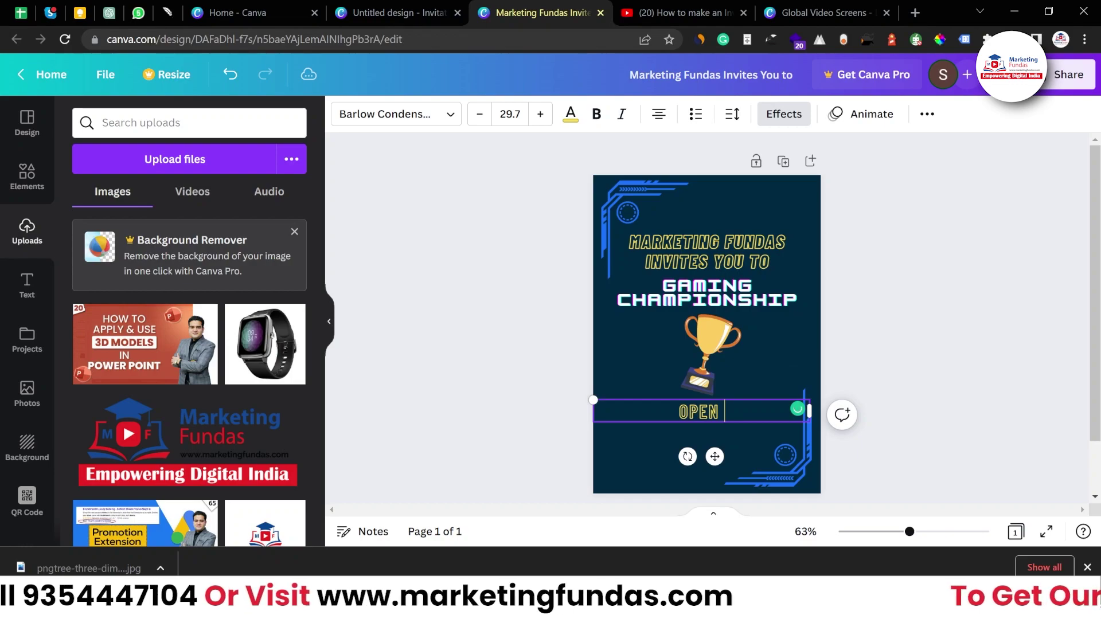
pyautogui.write('TO ALL E')
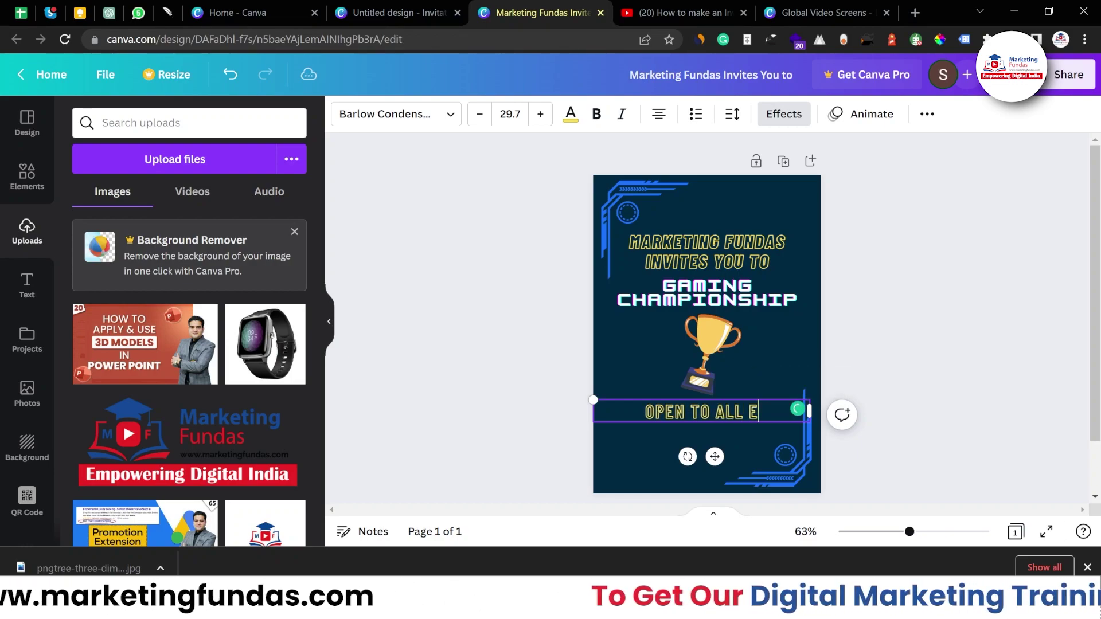
pyautogui.write('MPLOYEES')
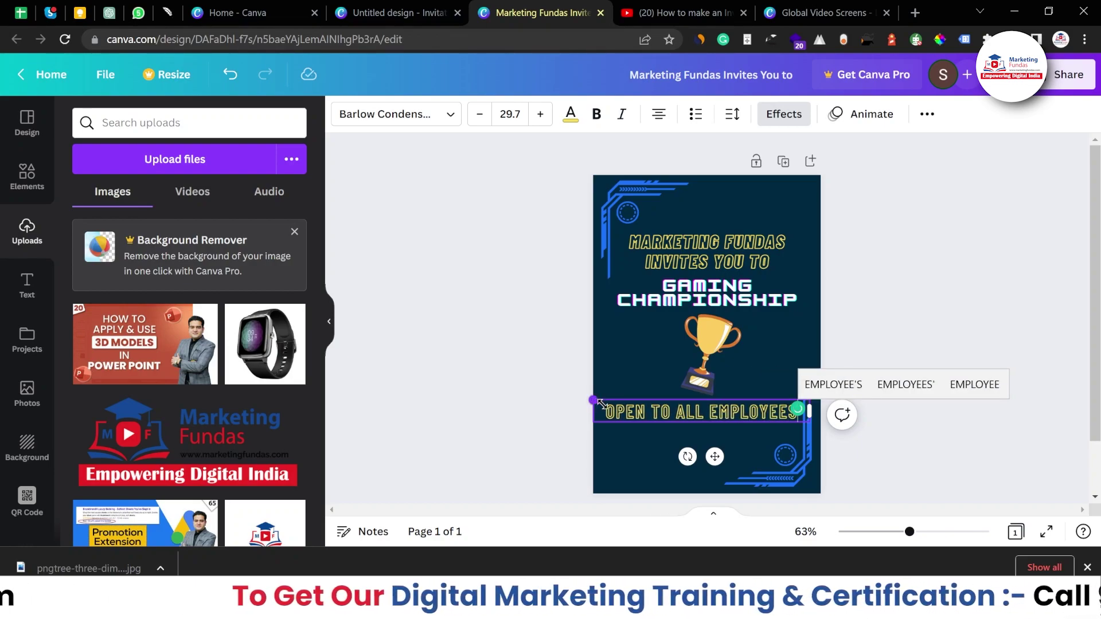
pyautogui.moveTo(601, 404); pyautogui.dragTo(667, 409)
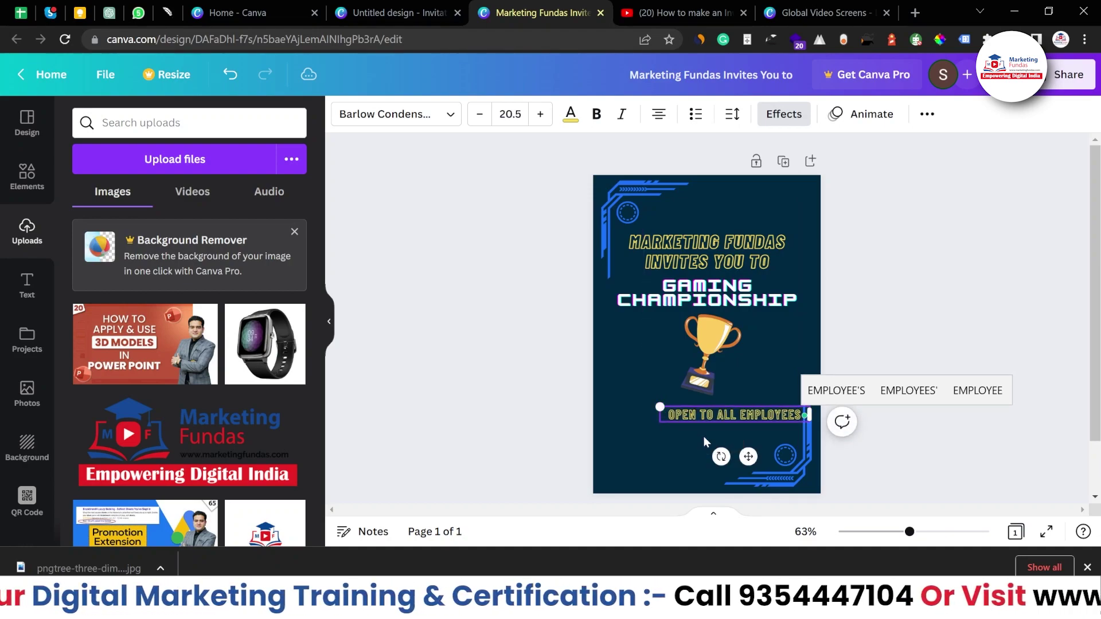
pyautogui.moveTo(748, 457); pyautogui.dragTo(716, 450)
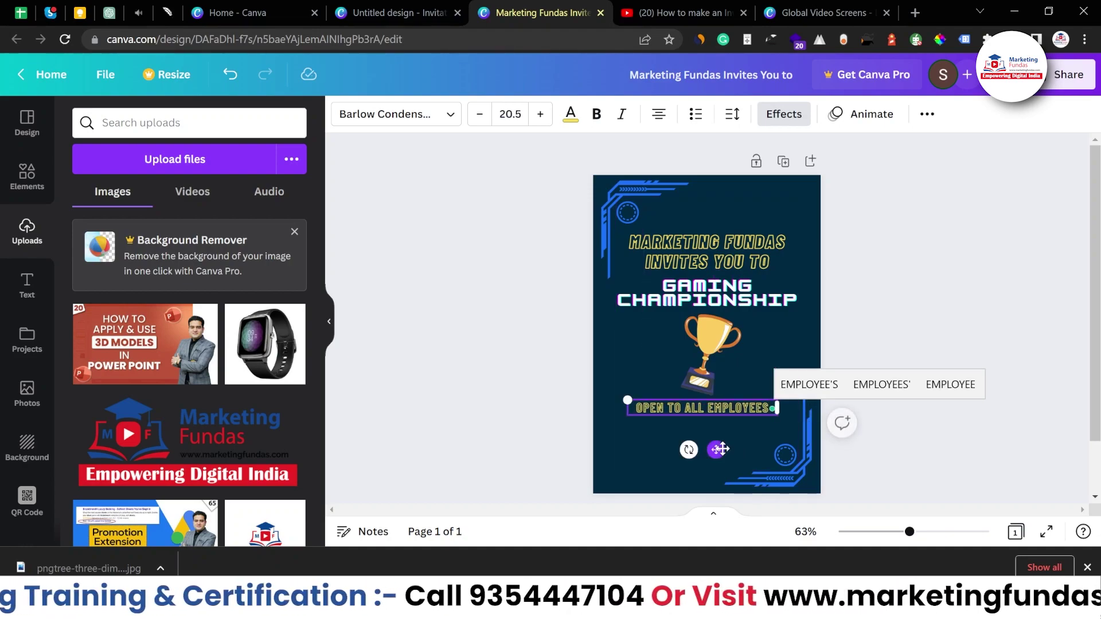
# Step: Remove the Hollow effect so OPEN TO ALL EMPLOYEES shows as plain filled text
pyautogui.tripleClick(697, 407)
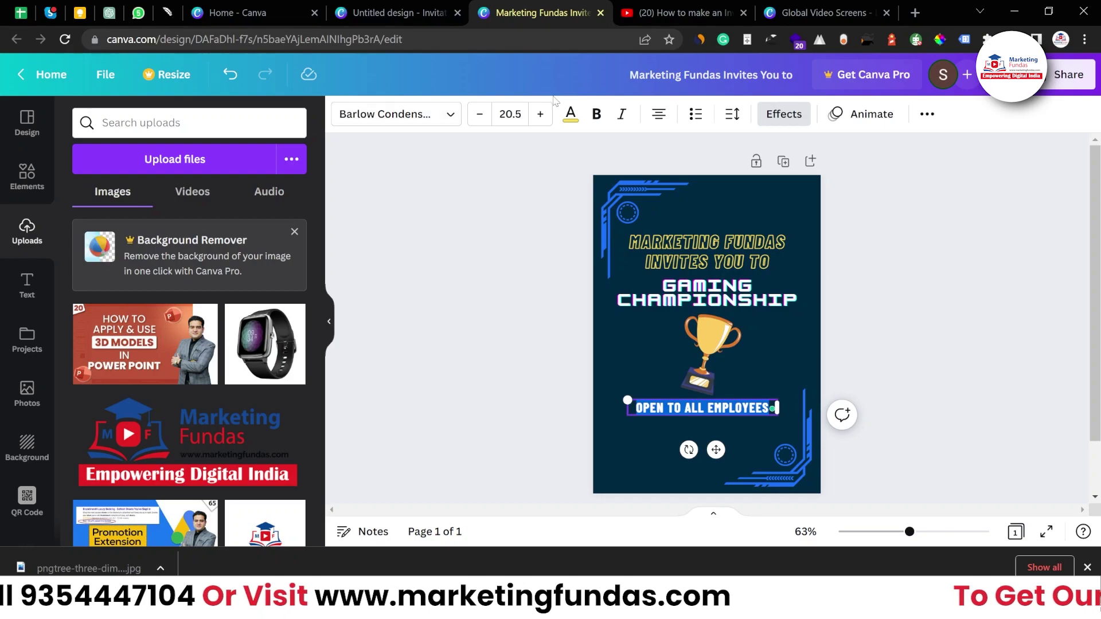
pyautogui.click(784, 114)
pyautogui.click(112, 212)
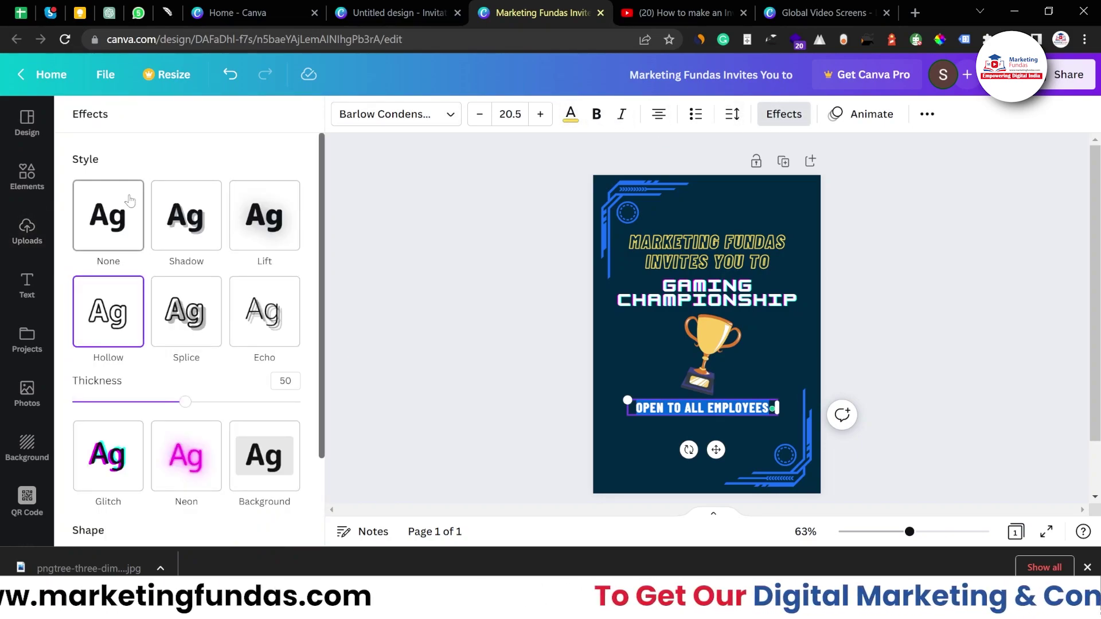
pyautogui.click(444, 353)
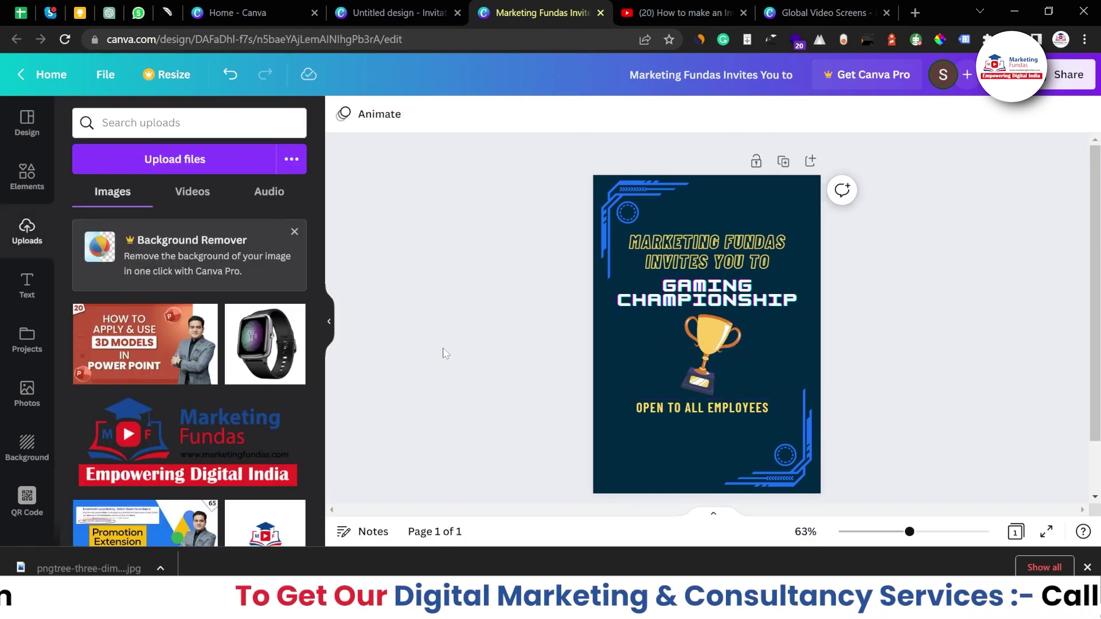
pyautogui.click(683, 409)
pyautogui.click(481, 331)
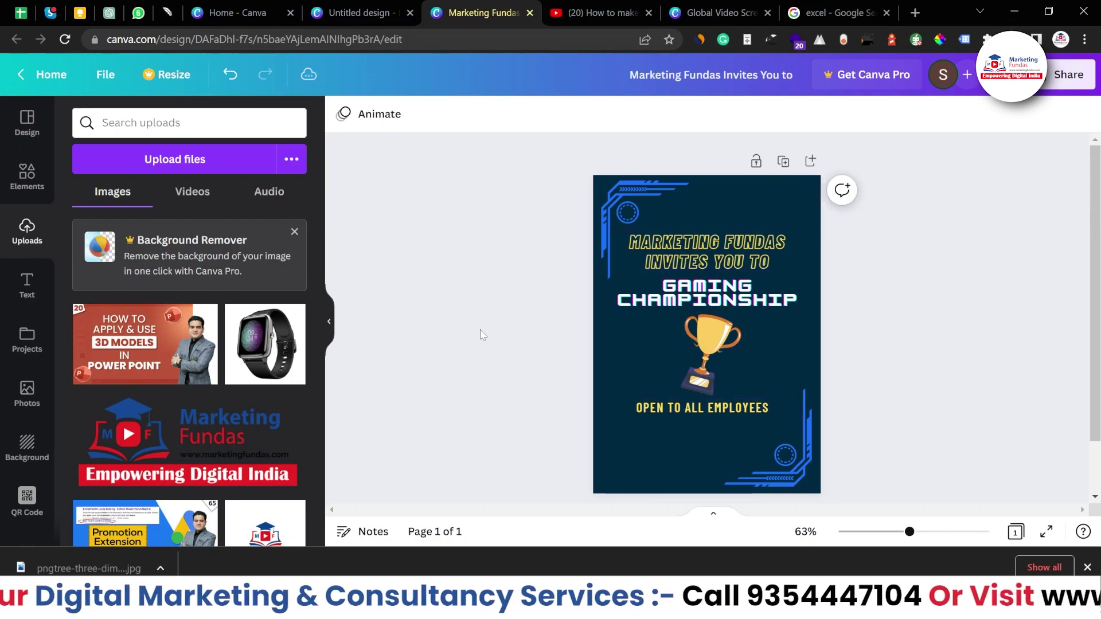
pyautogui.click(653, 413)
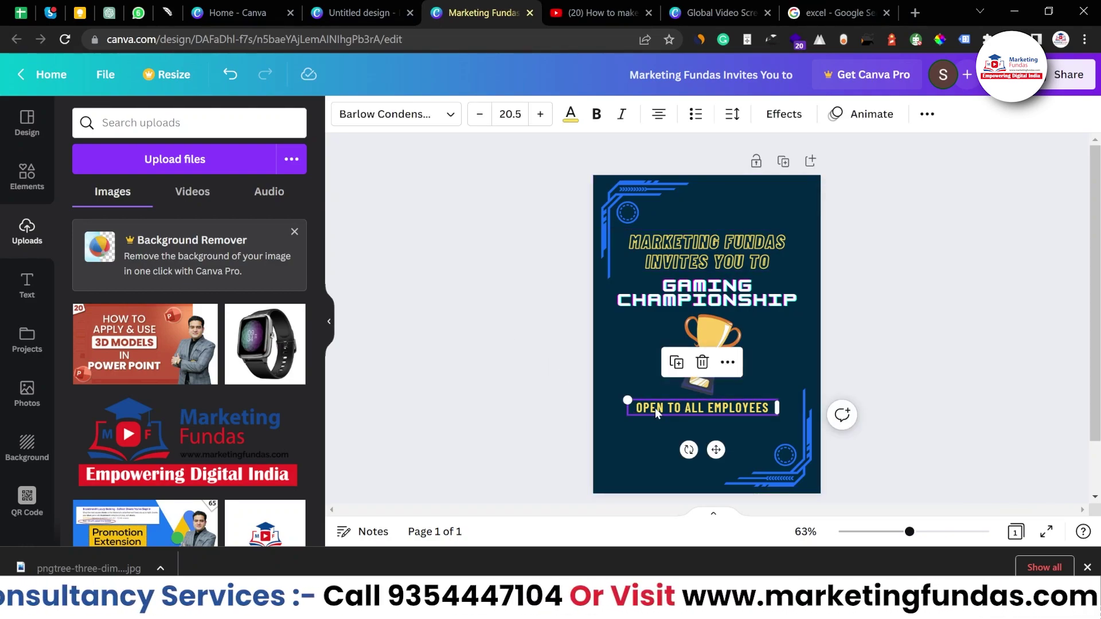
# Step: Duplicate the employee line below it and retype the copy as 'REGISTER NOW'
pyautogui.hotkey('ctrl', 'd')
pyautogui.moveTo(655, 407); pyautogui.dragTo(654, 434)
pyautogui.click(654, 435)
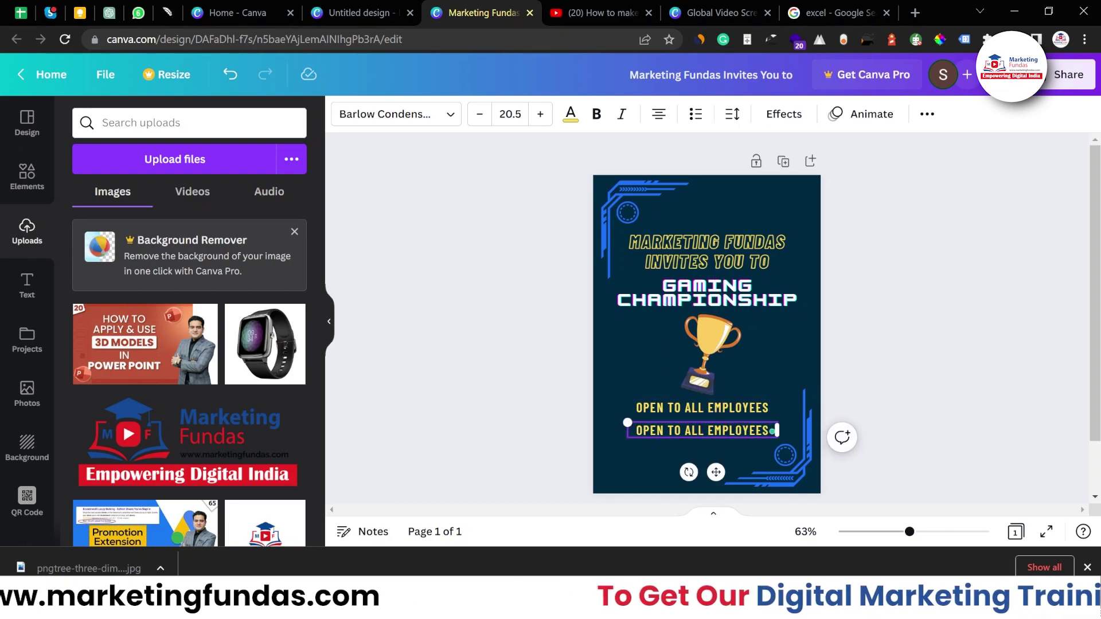
pyautogui.doubleClick(653, 434)
pyautogui.hotkey('ctrl', 'a')
pyautogui.write('RE')
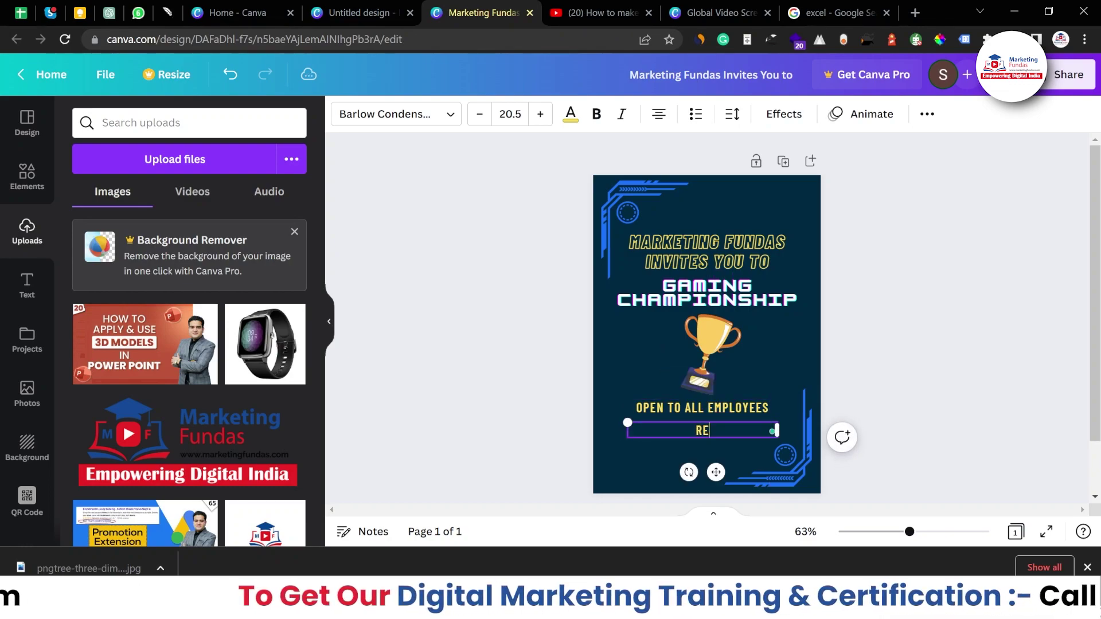
pyautogui.write('GISTER NOW')
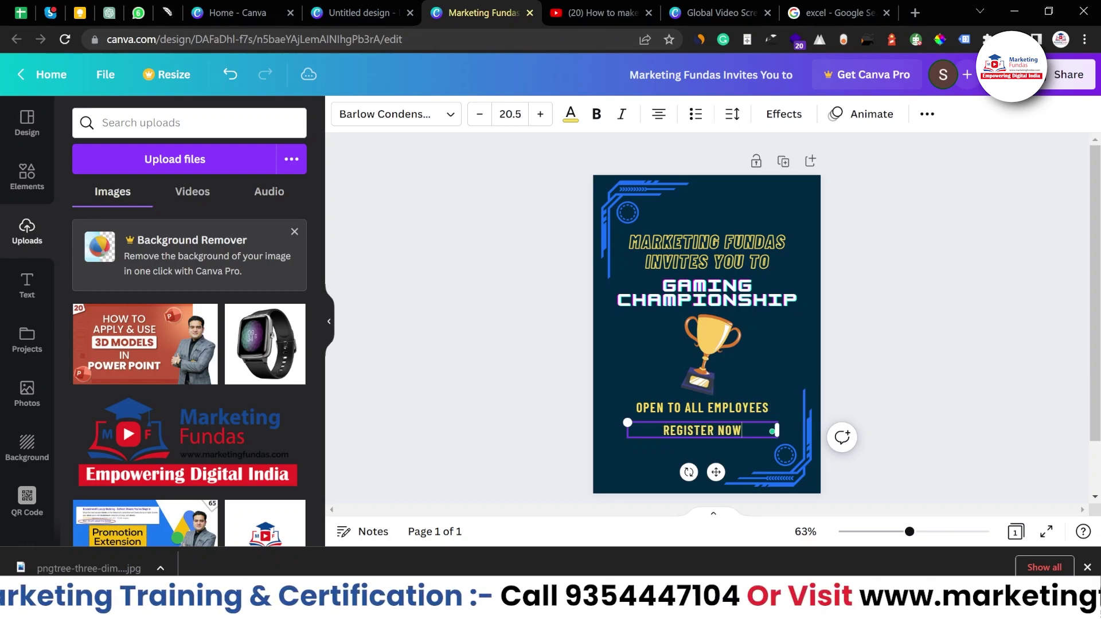
pyautogui.moveTo(690, 434); pyautogui.dragTo(695, 442)
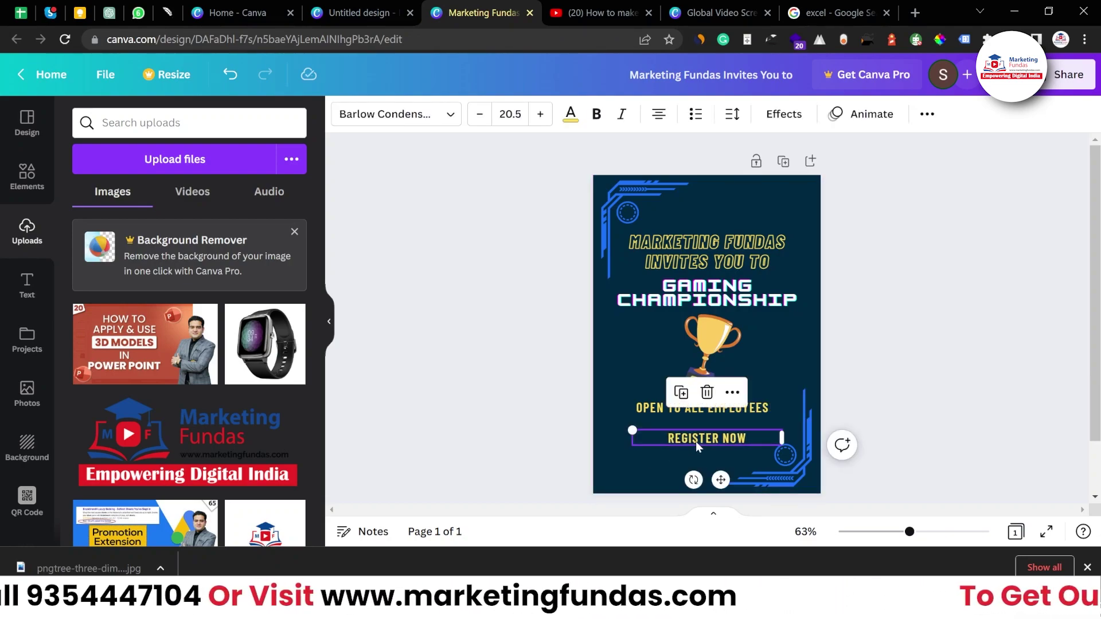
# Step: Alt-drag a second REGISTER NOW copy directly below the first and select it
pyautogui.moveTo(696, 442); pyautogui.dragTo(691, 457)
pyautogui.doubleClick(688, 454)
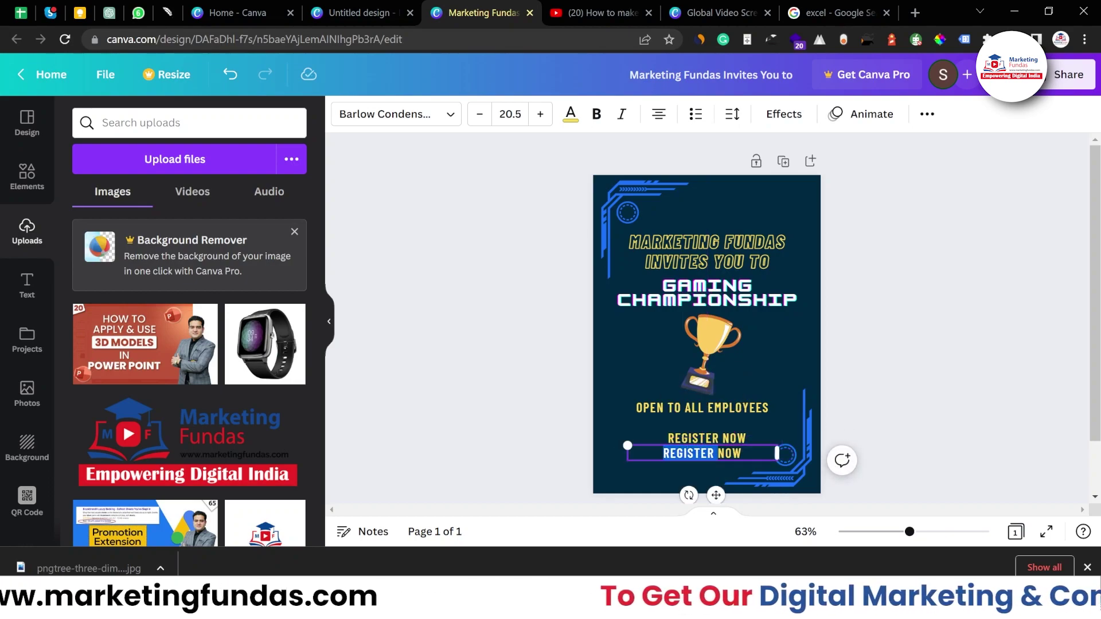
pyautogui.click(657, 428)
pyautogui.click(704, 456)
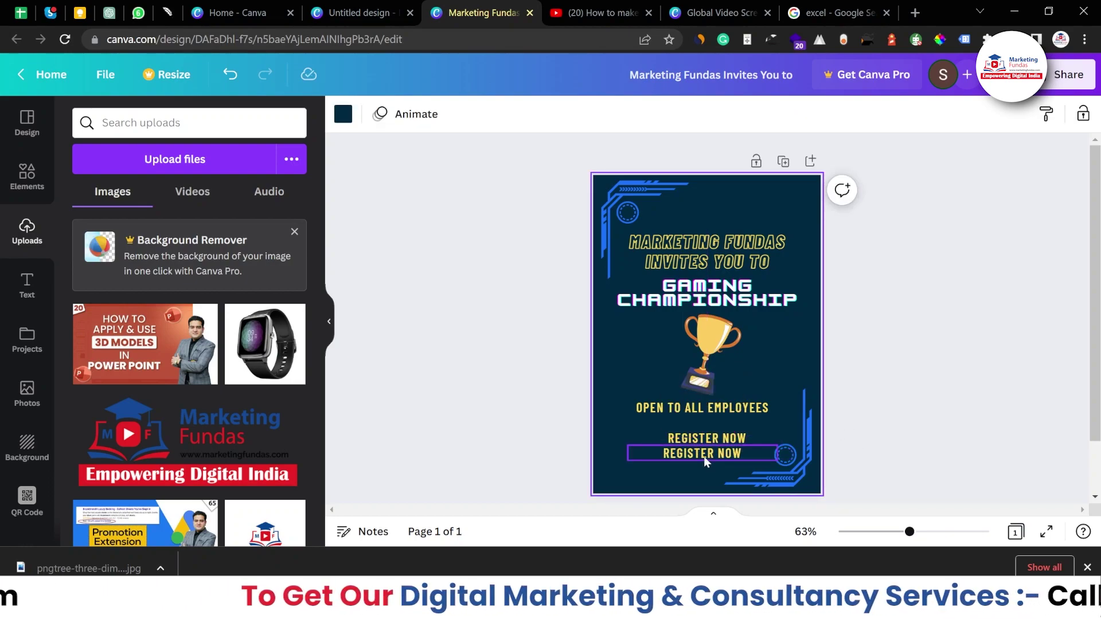
# Step: Replace the copied text with 'FOR MORE INFO: MARKETTING FUNDAS.COM'
pyautogui.tripleClick(704, 457)
pyautogui.press('BackSpace')
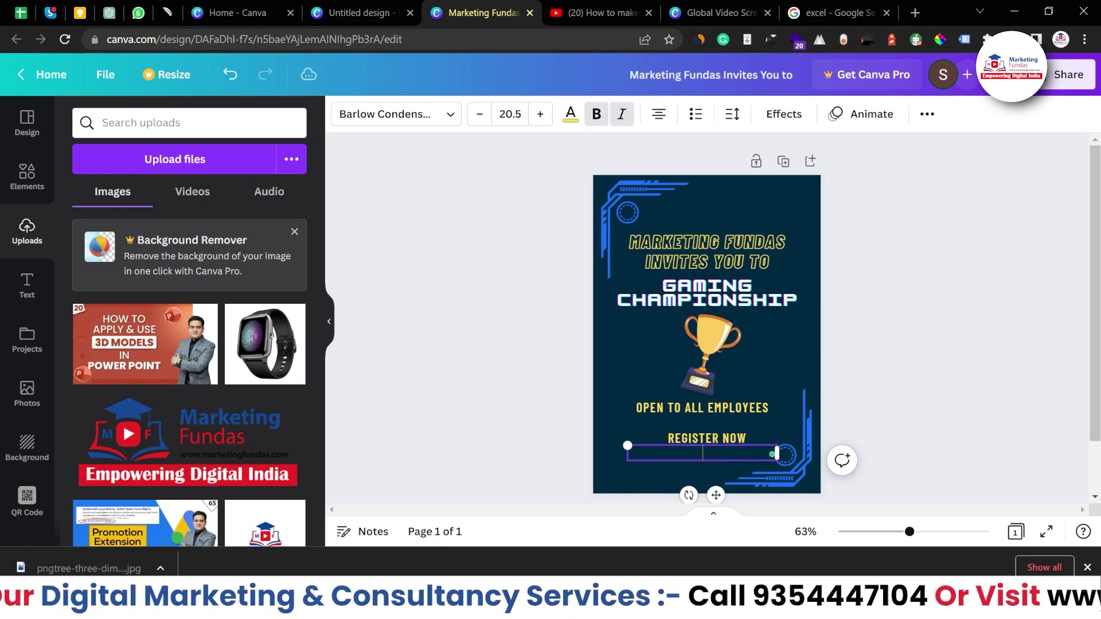
pyautogui.write('FOR MORE')
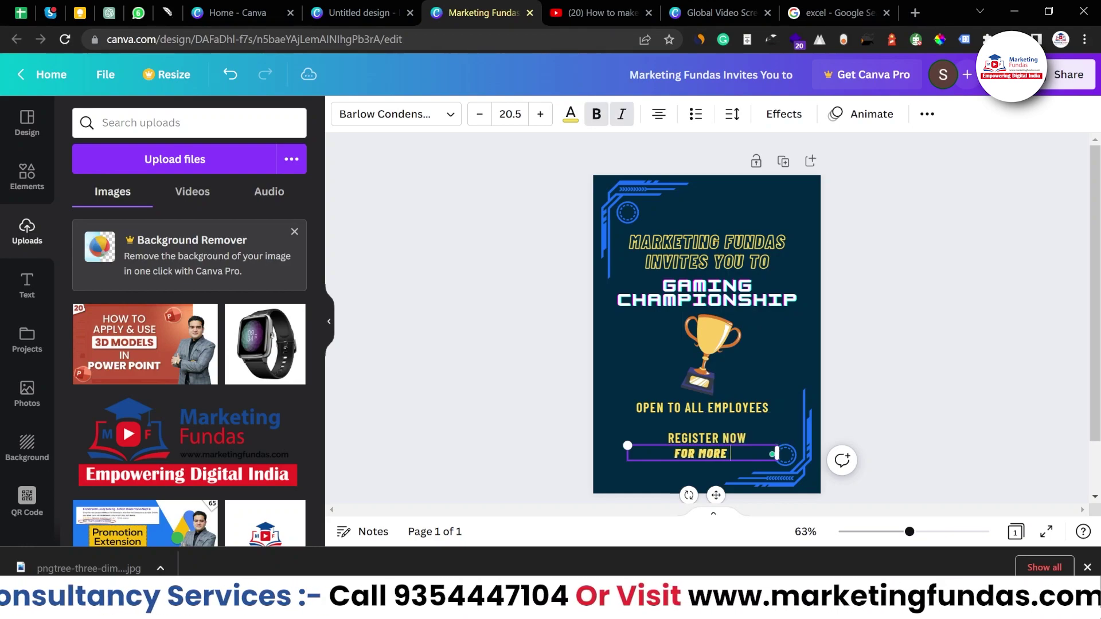
pyautogui.write(' INFO: MARKETTING FUND')
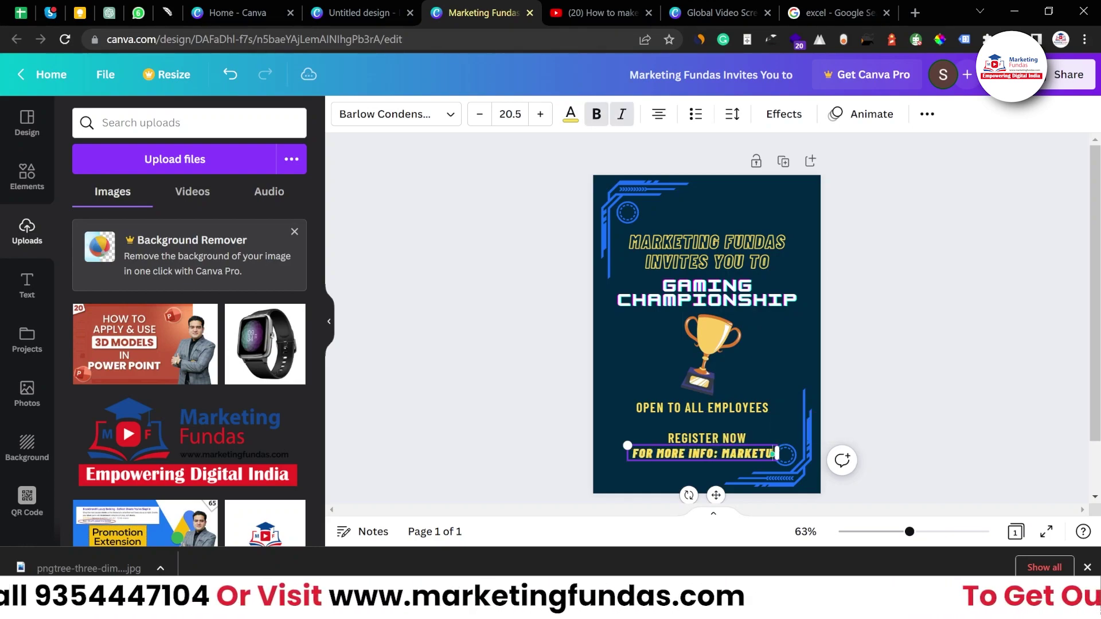
pyautogui.write('AS.COM')
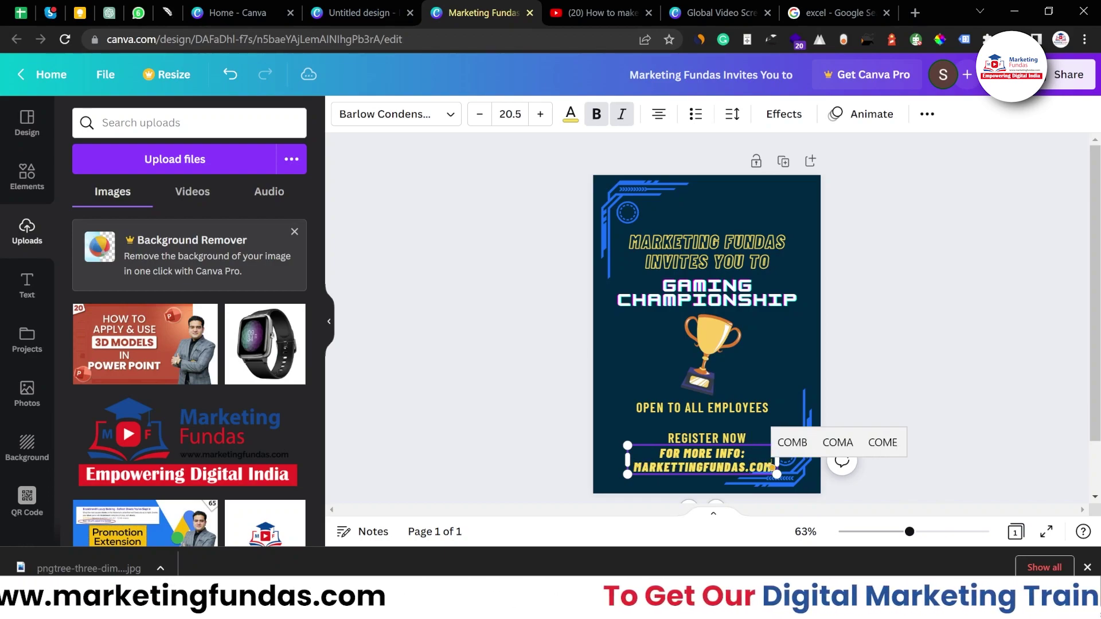
# Step: Turn off bold and italic, set size 15, and widen the box so the info text fits one line
pyautogui.click(784, 114)
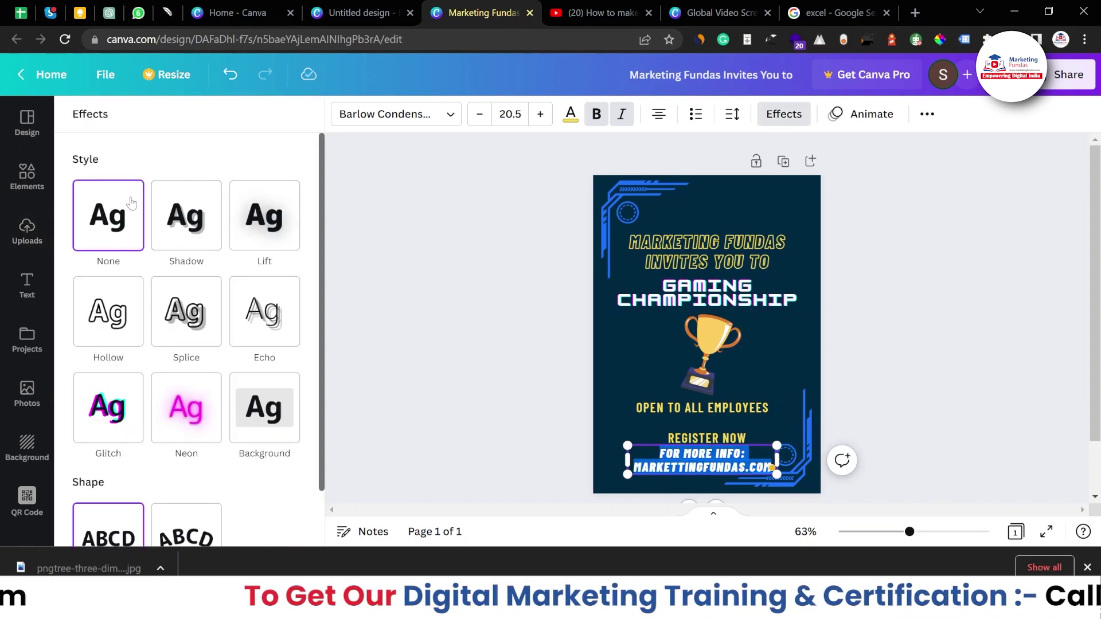
pyautogui.doubleClick(721, 469)
pyautogui.hotkey('ctrl', 'b')
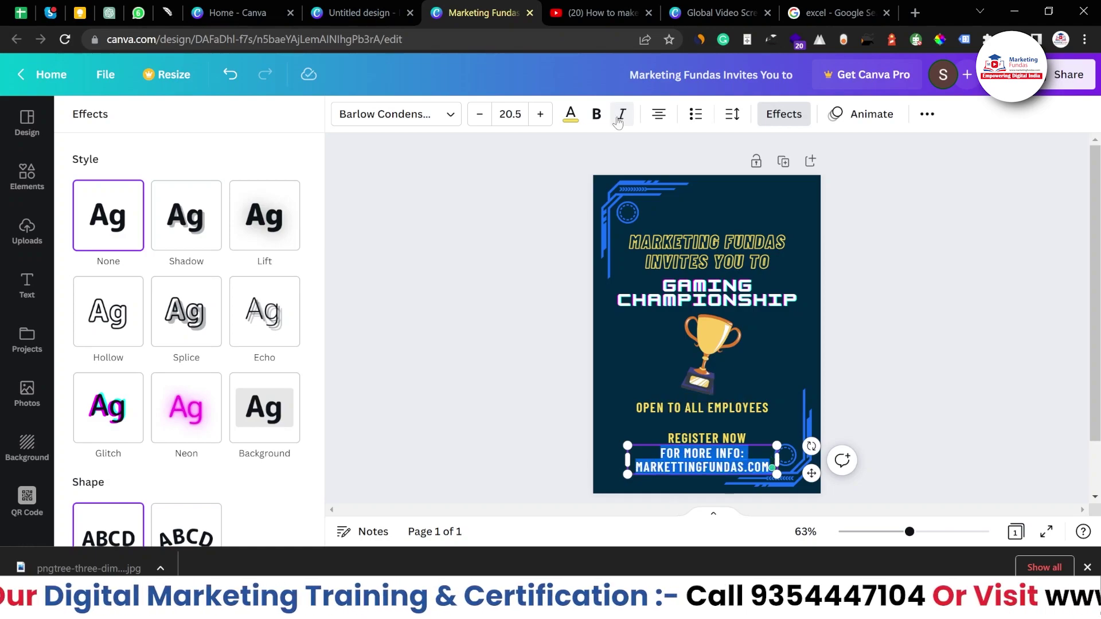
pyautogui.hotkey('ctrl', 'i')
pyautogui.click(510, 114)
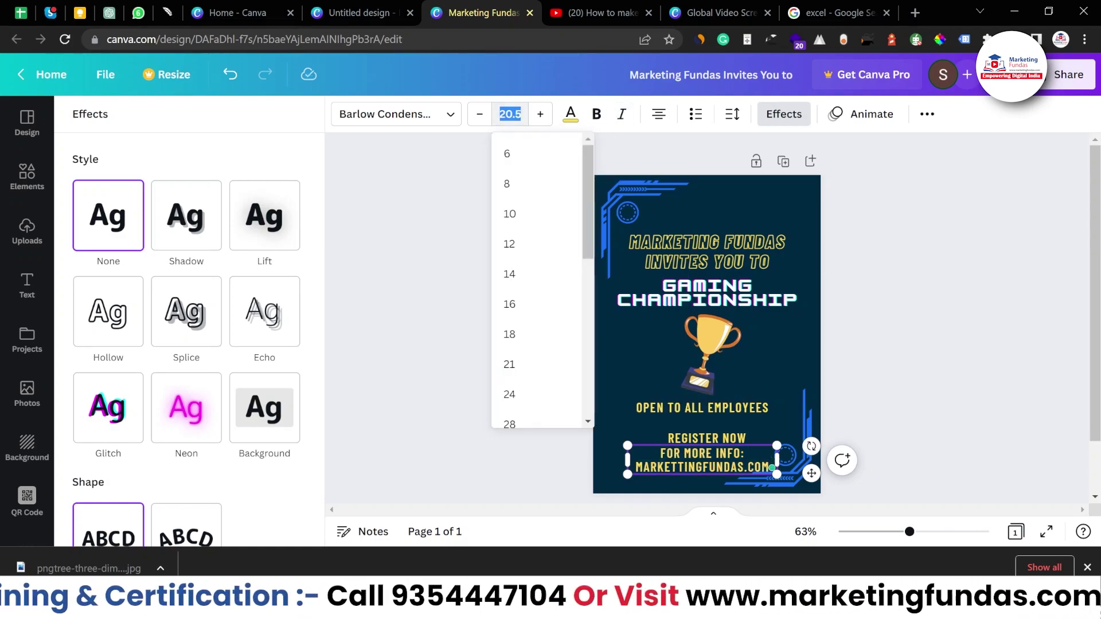
pyautogui.write('15')
pyautogui.press('Return')
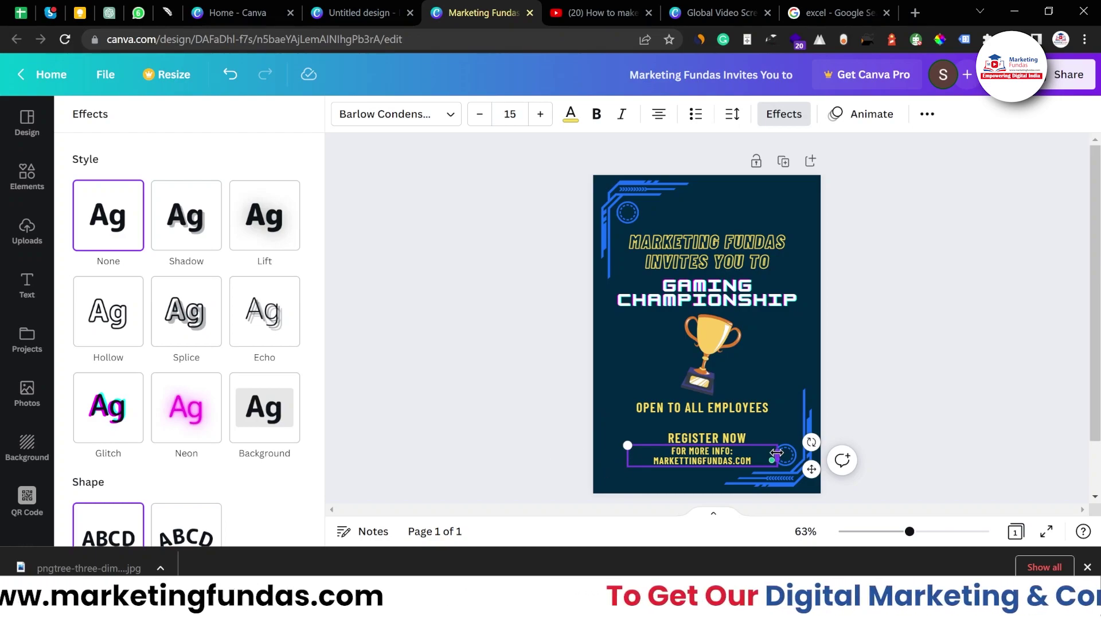
pyautogui.moveTo(776, 453); pyautogui.dragTo(815, 452)
# Step: Move the info line toward the bottom-left and set its font to Barlow Light
pyautogui.press('Escape')
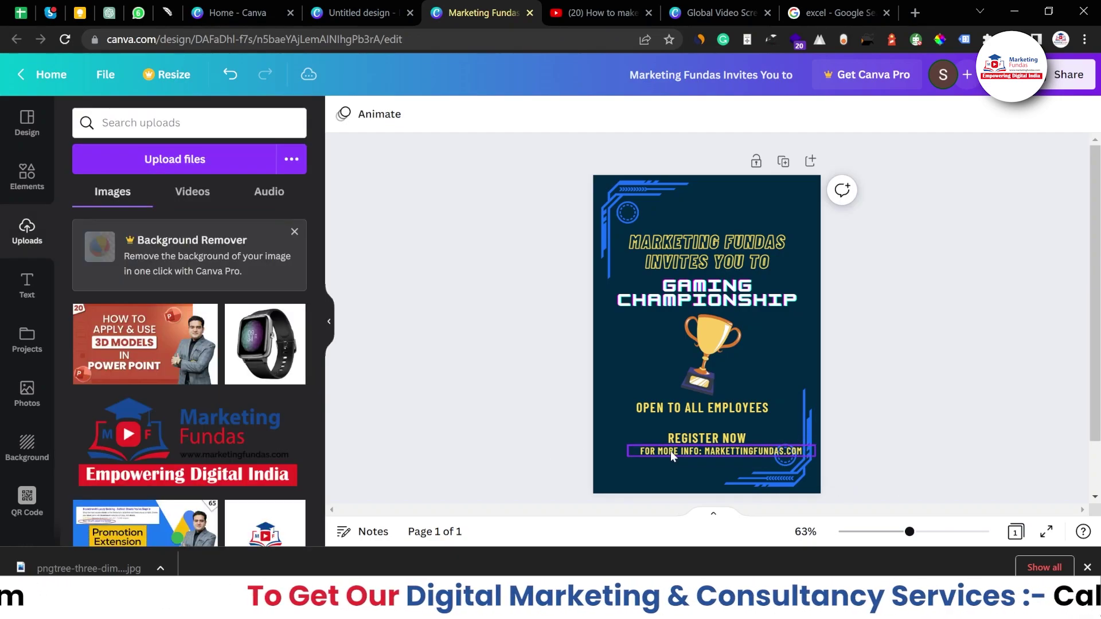
pyautogui.moveTo(671, 452); pyautogui.dragTo(633, 465)
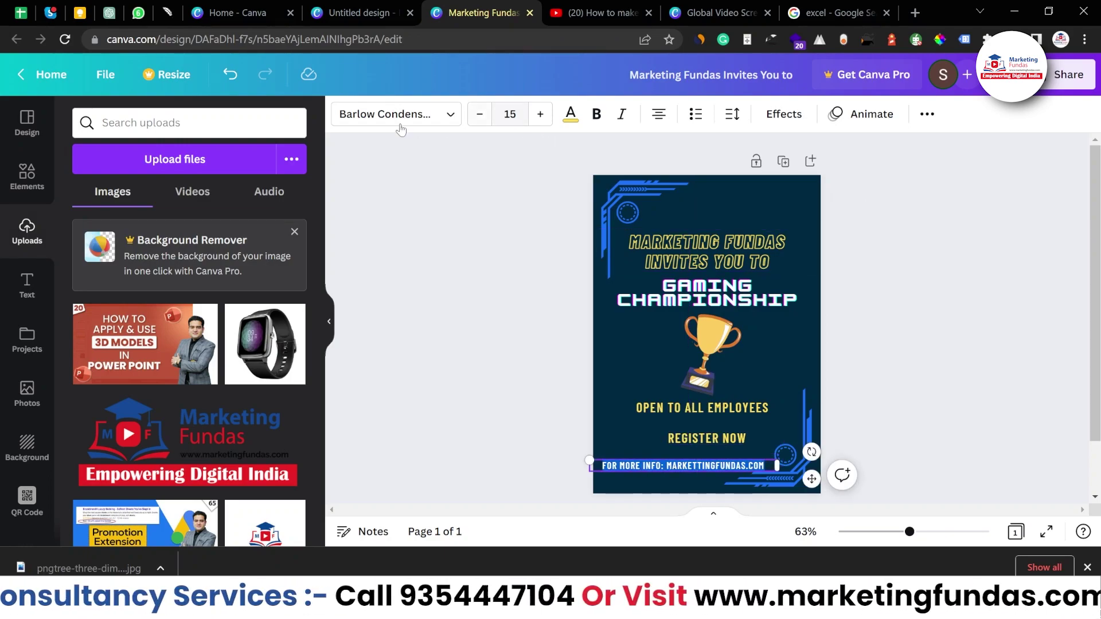
pyautogui.click(436, 115)
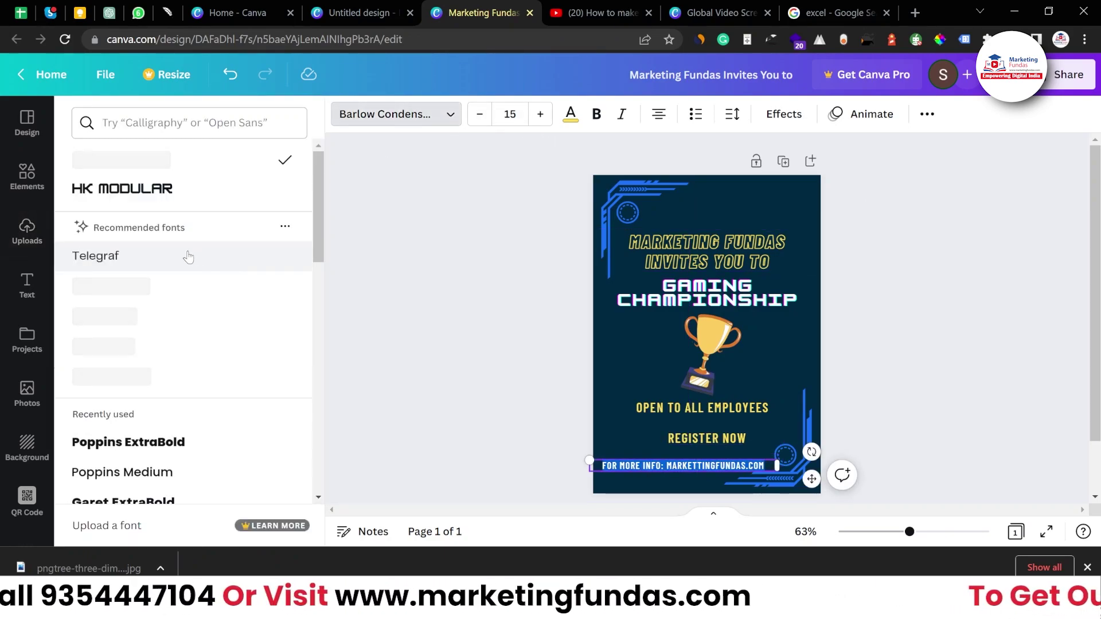
pyautogui.click(122, 270)
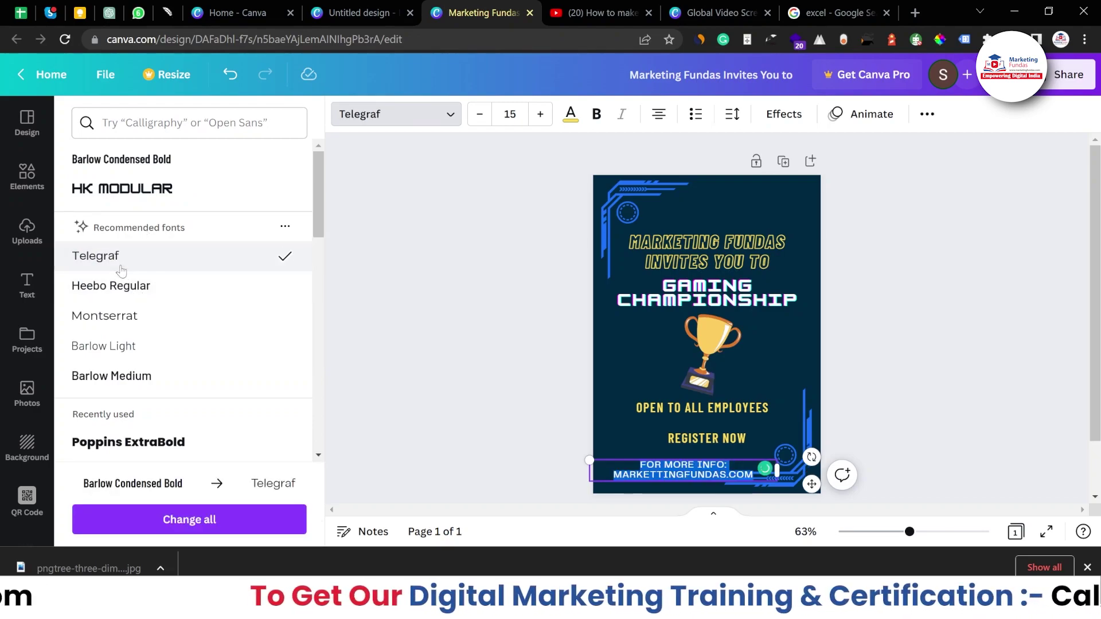
pyautogui.click(121, 351)
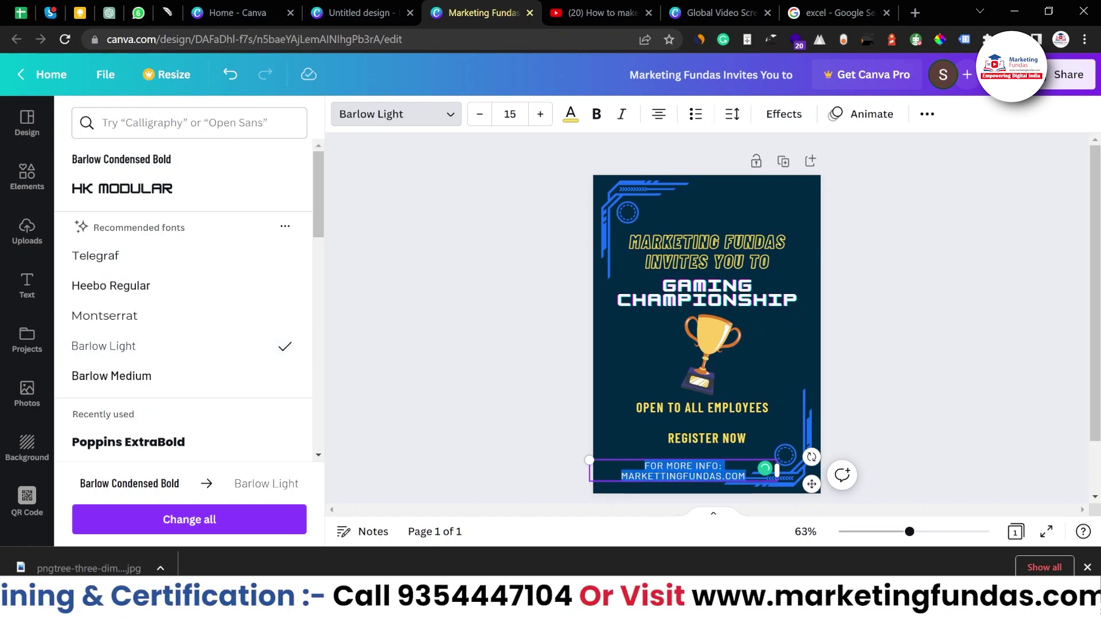
# Step: Shrink the info line to size 9 and place it along the poster's bottom edge
pyautogui.click(483, 117)
pyautogui.click(480, 115)
pyautogui.click(480, 115)
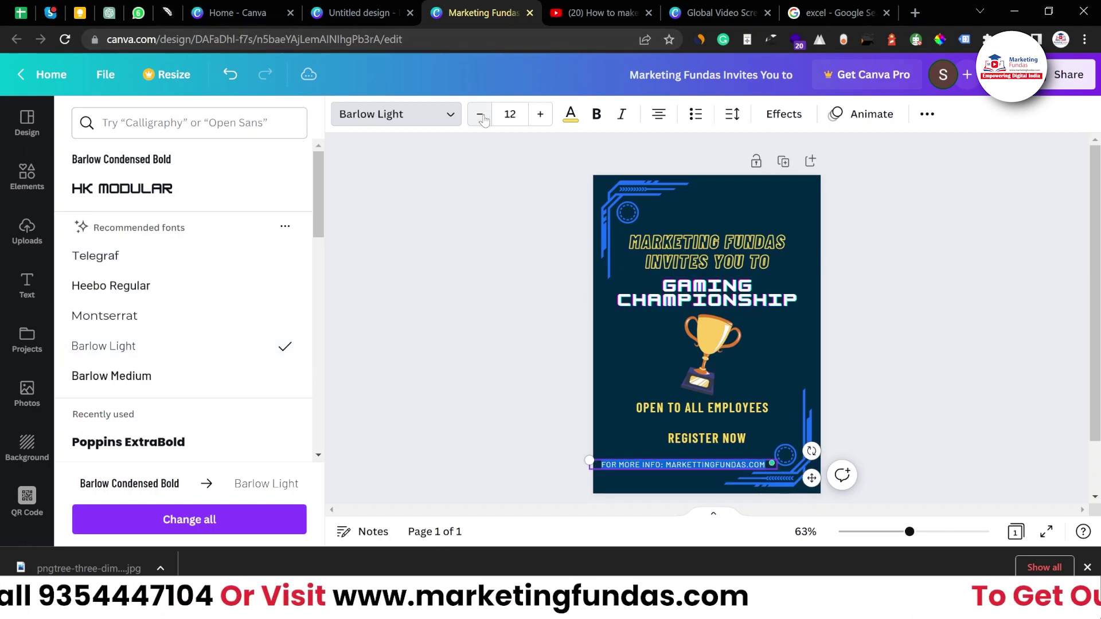
pyautogui.click(481, 114)
pyautogui.click(480, 115)
pyautogui.click(480, 115)
pyautogui.moveTo(803, 481); pyautogui.dragTo(779, 501)
pyautogui.click(510, 424)
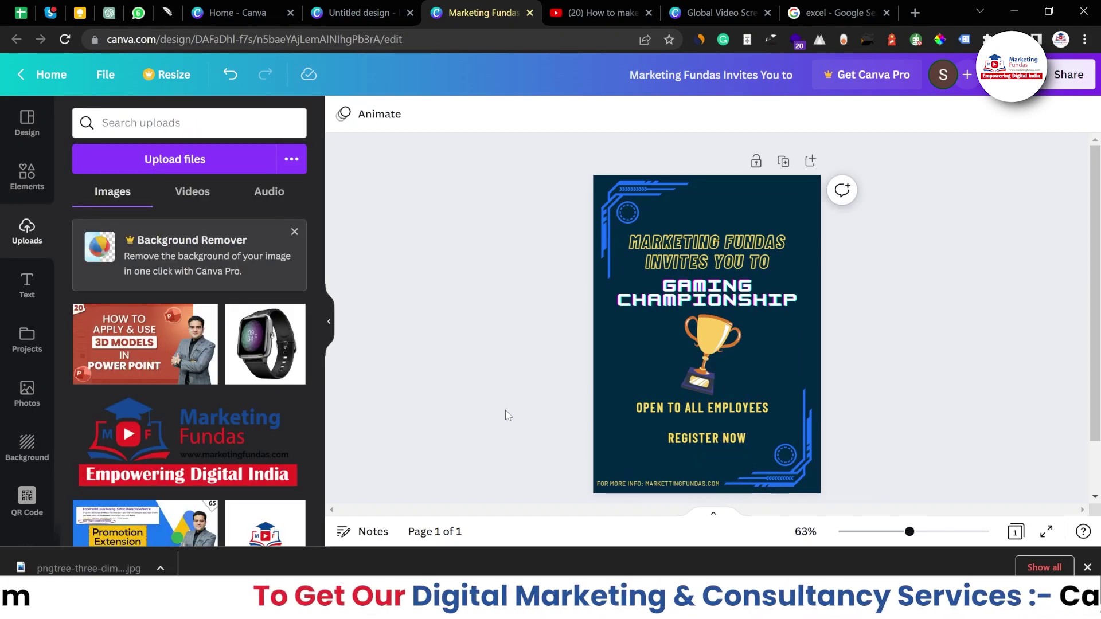
# Step: Enlarge REGISTER NOW and move it lower, nudge OPEN TO ALL EMPLOYEES down just above it
pyautogui.click(650, 431)
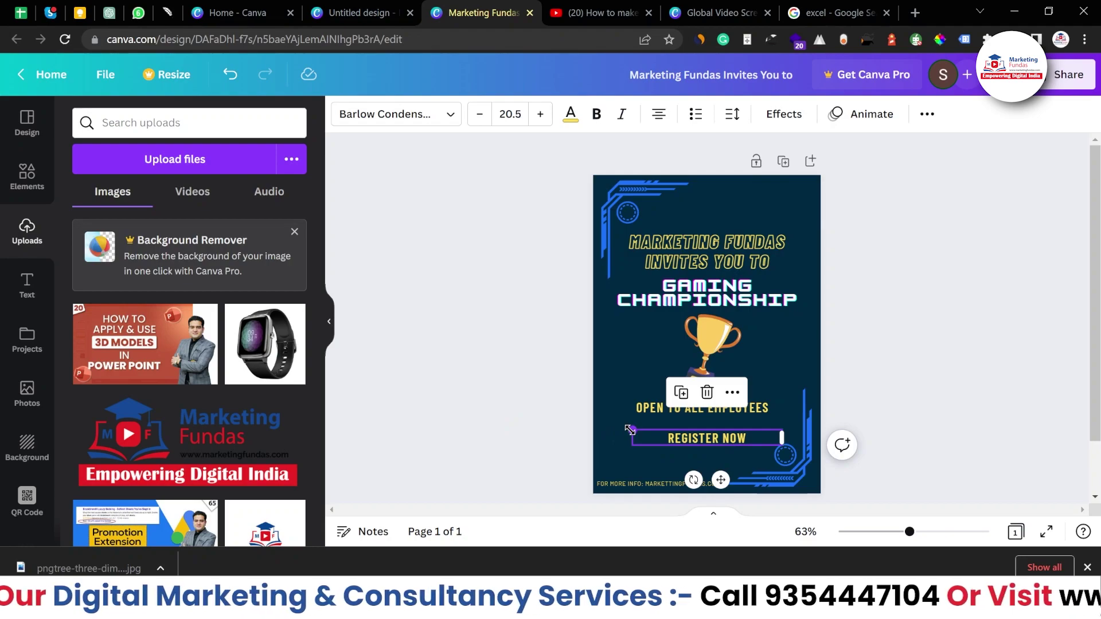
pyautogui.moveTo(631, 430); pyautogui.dragTo(598, 427)
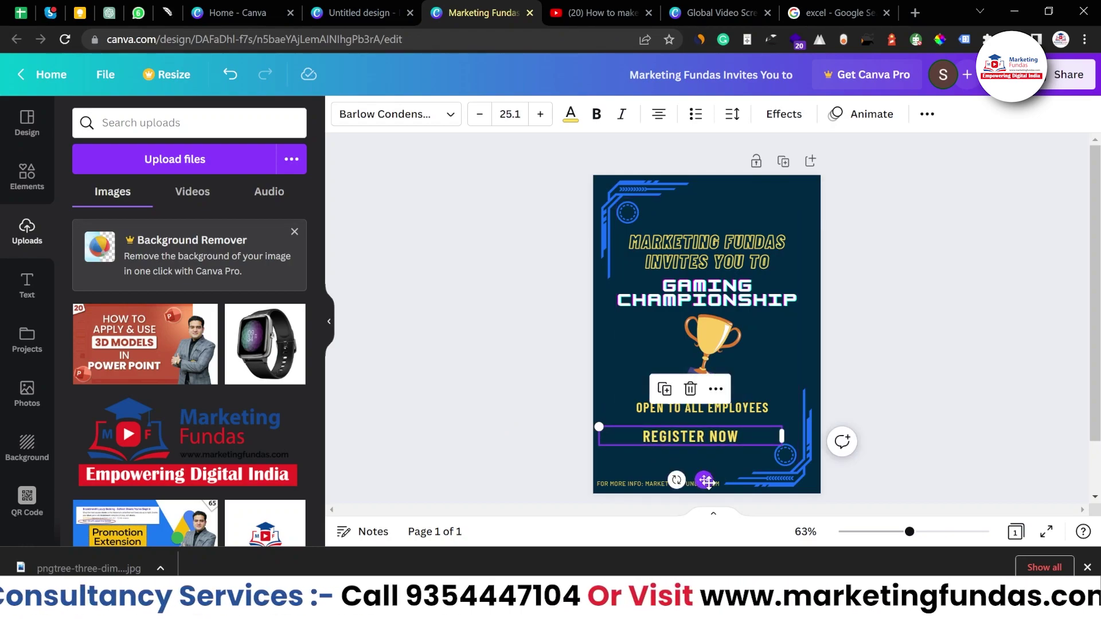
pyautogui.moveTo(707, 482); pyautogui.dragTo(719, 484)
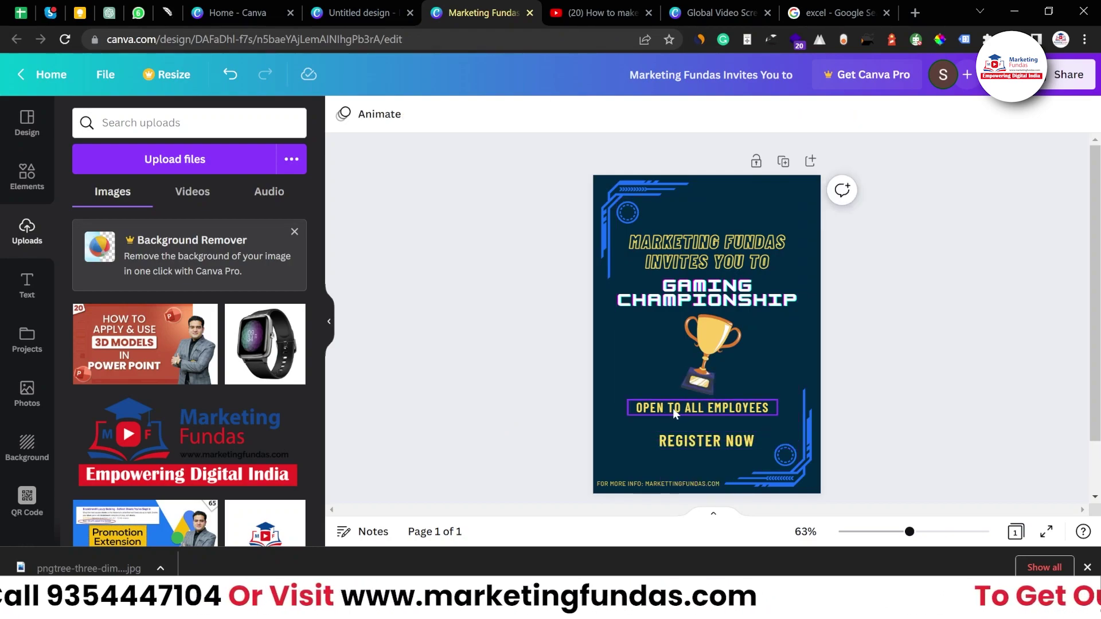
pyautogui.moveTo(673, 409); pyautogui.dragTo(674, 410)
pyautogui.click(513, 397)
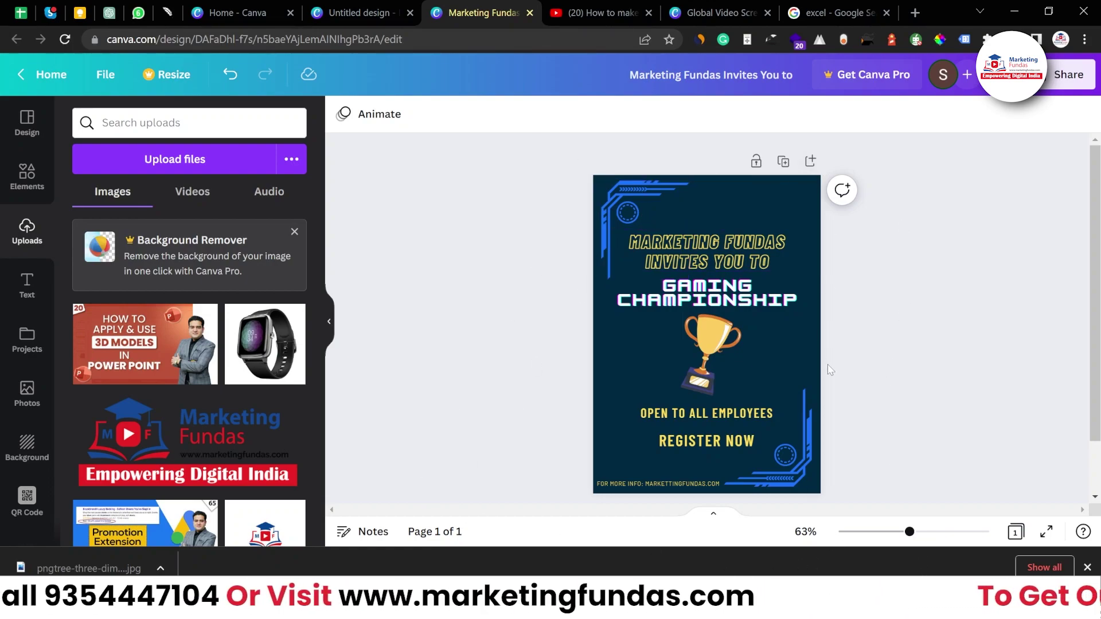
pyautogui.click(380, 5)
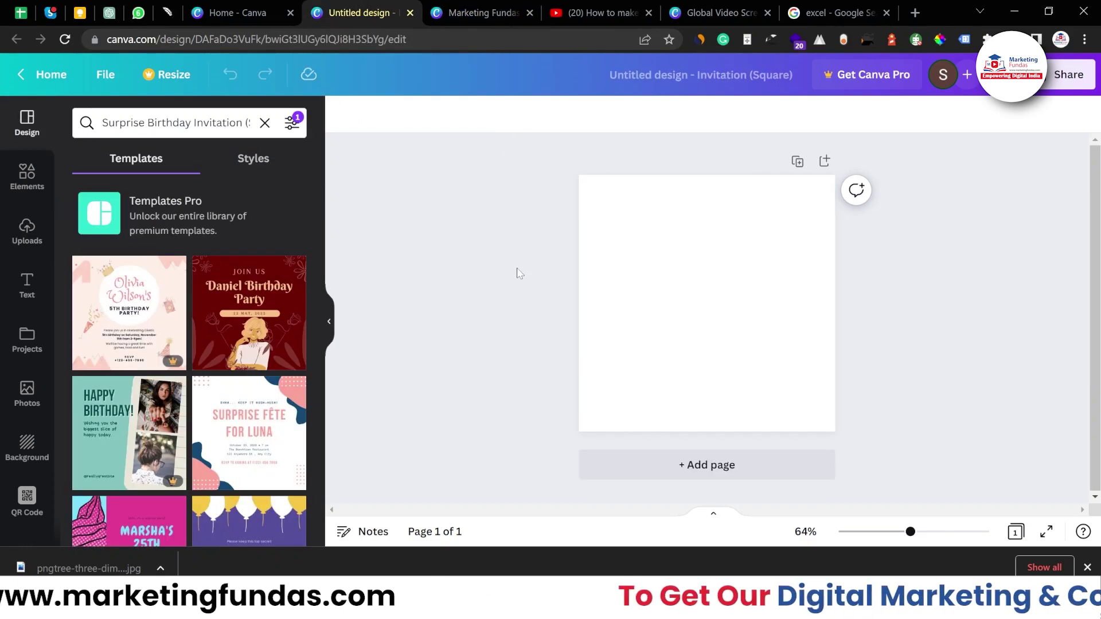
pyautogui.click(470, 13)
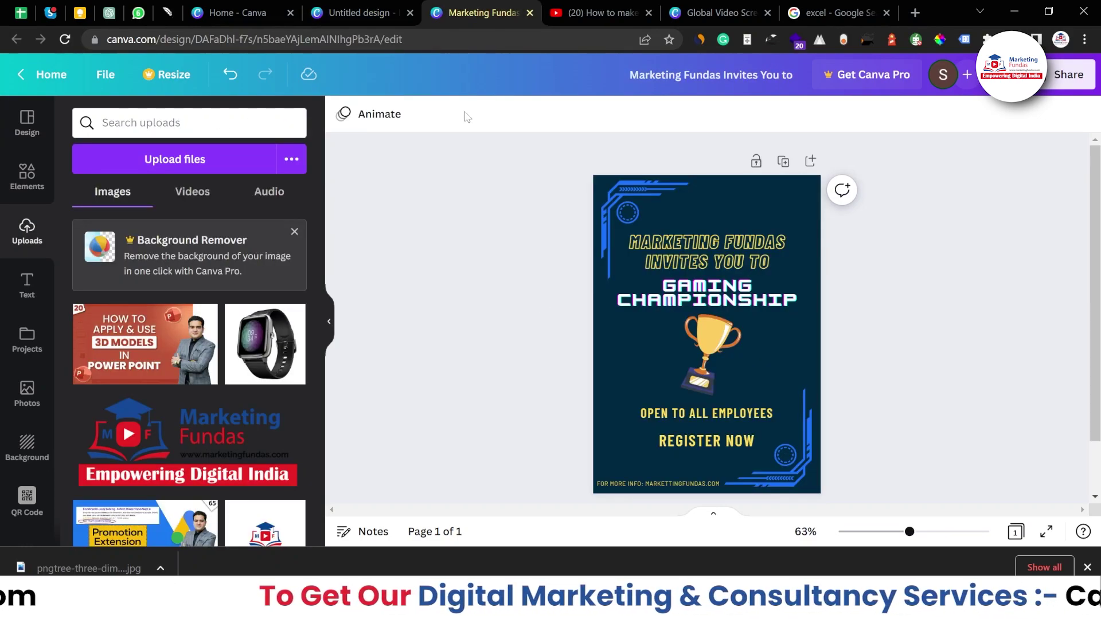